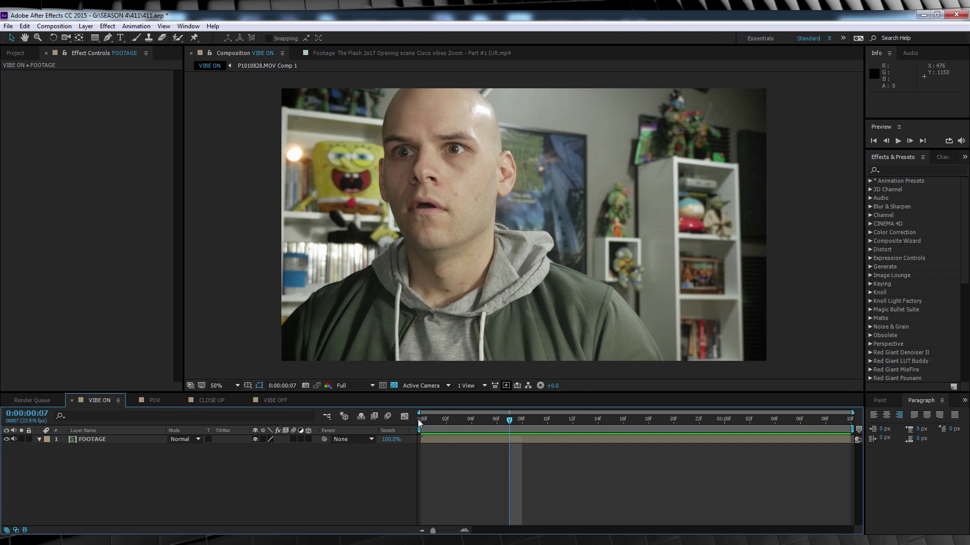
left_click(419, 421)
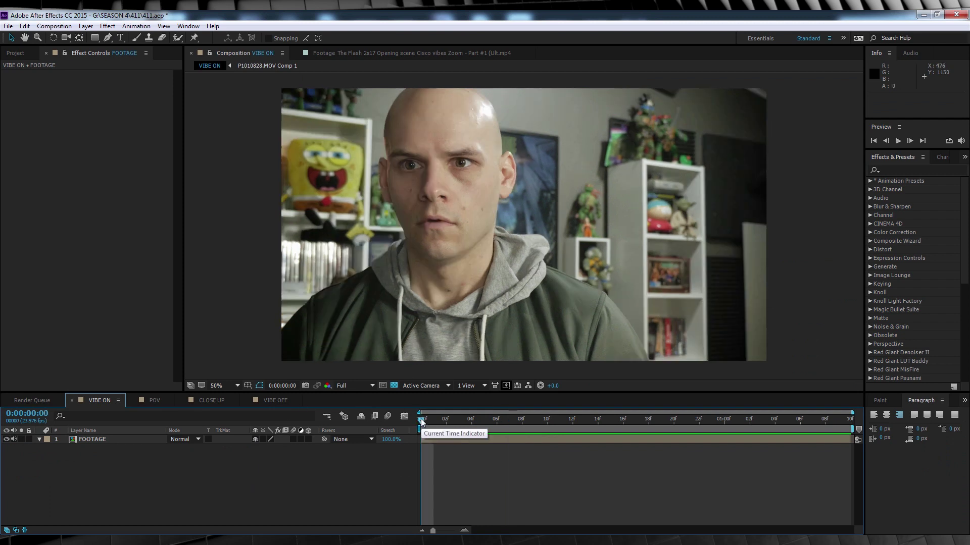
key("space")
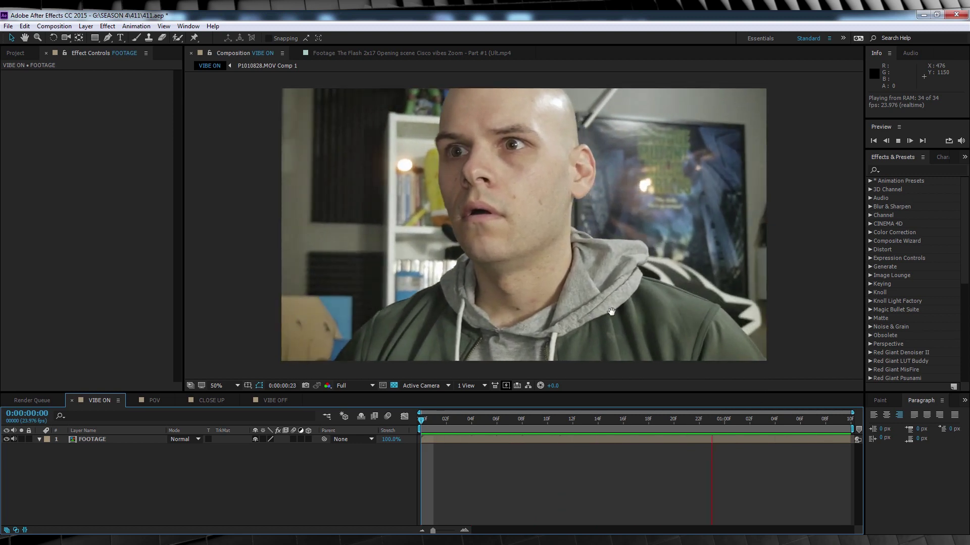
key("space")
left_click(555, 420)
left_click_drag(544, 423, 494, 415)
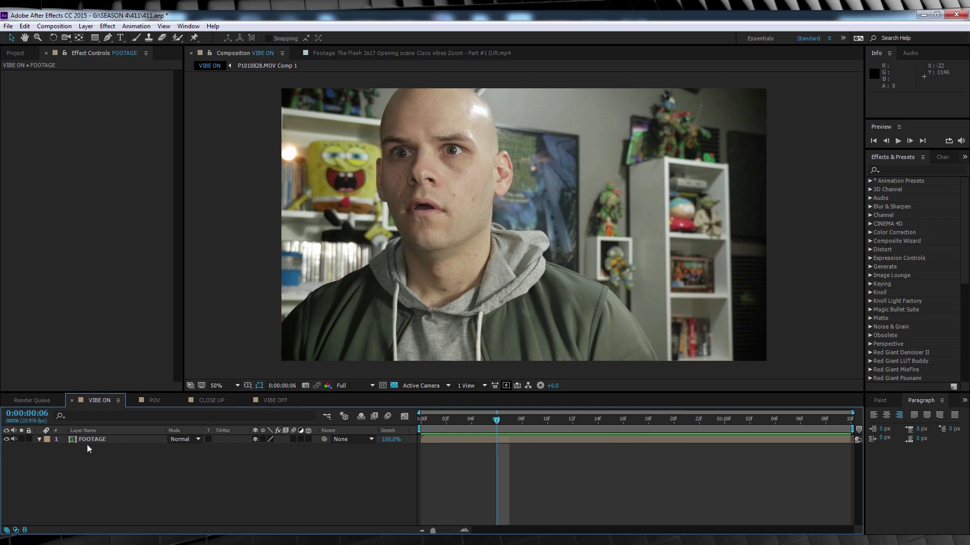
left_click(91, 441)
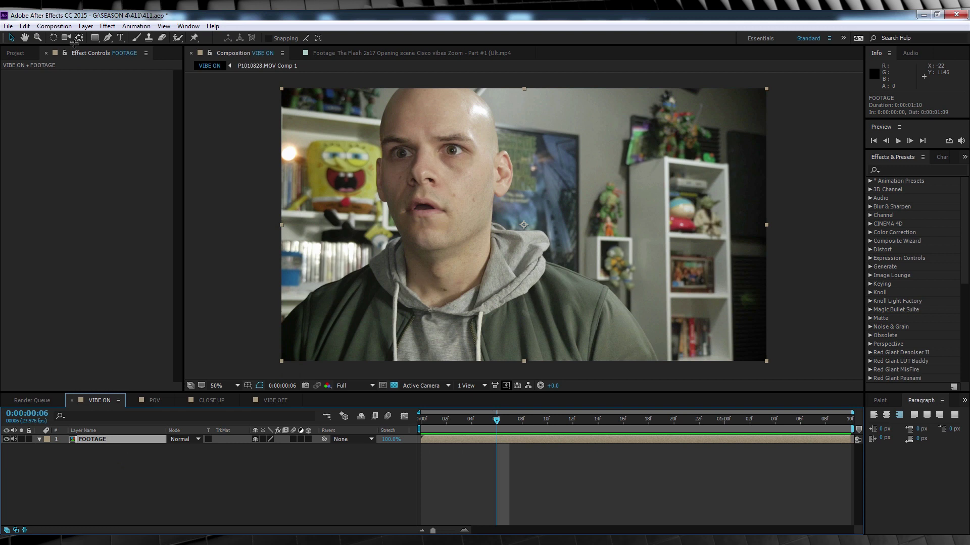
- Apply Knoll Light Factory EZ to FOOTAGE and set its lens to Order Up
left_click(106, 26)
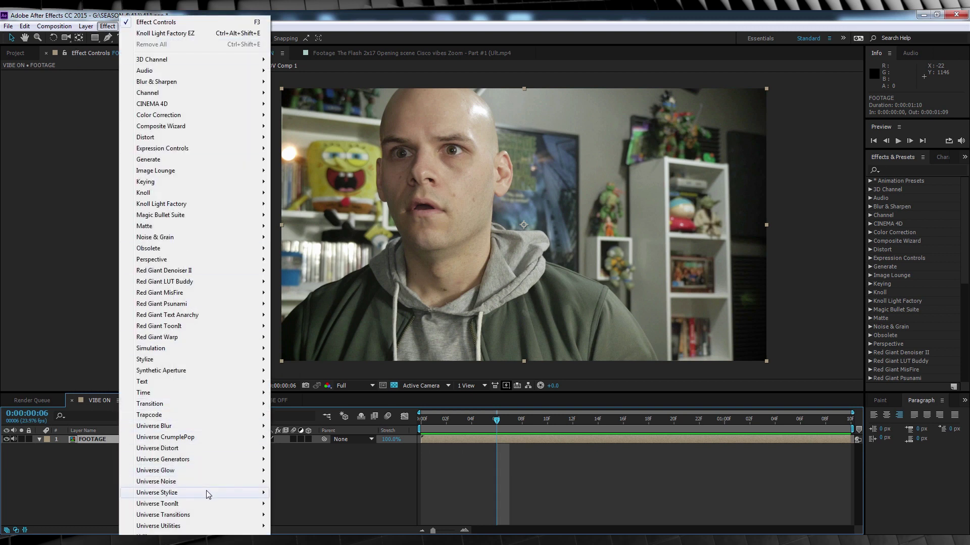
mouse_move(206, 494)
left_click(314, 438)
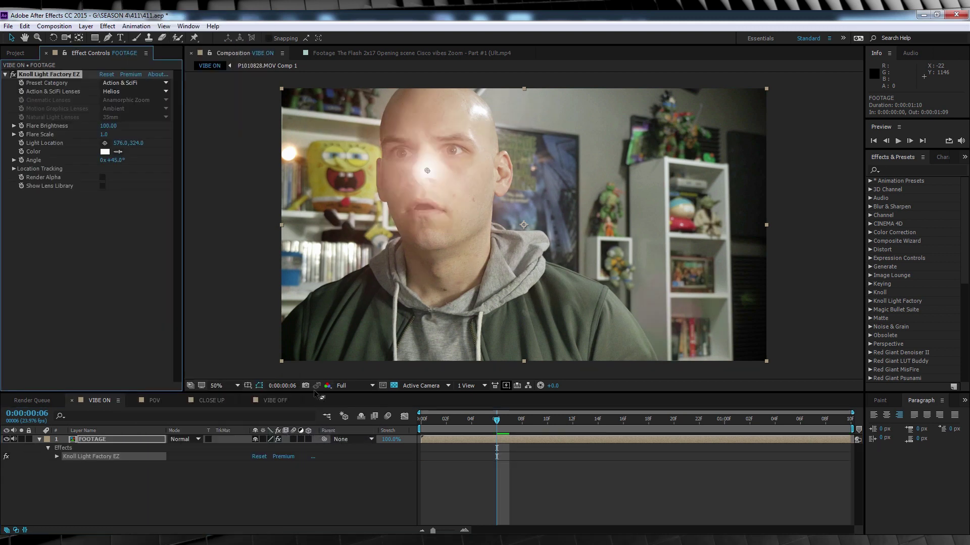
left_click(141, 93)
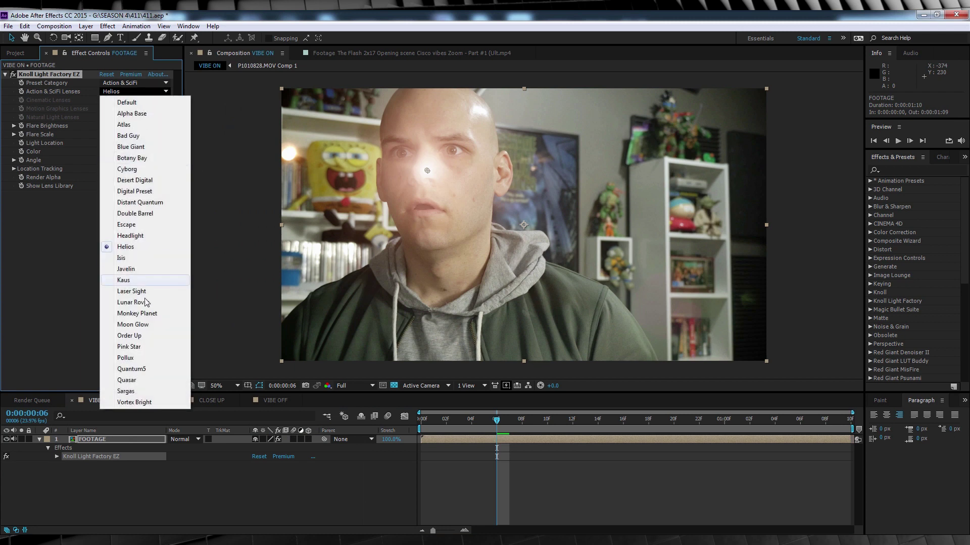
left_click(129, 336)
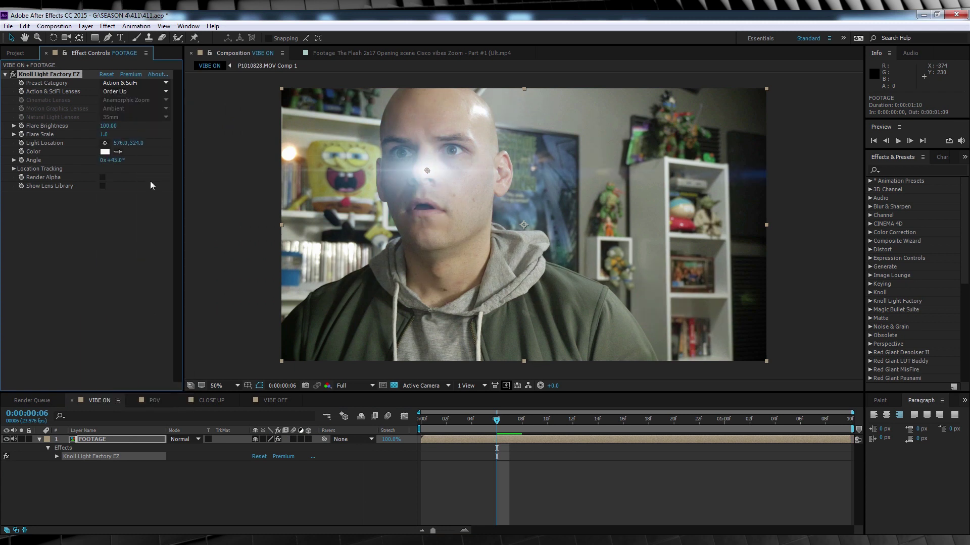
- Place the flare's light location at the footage's left edge
left_click(503, 423)
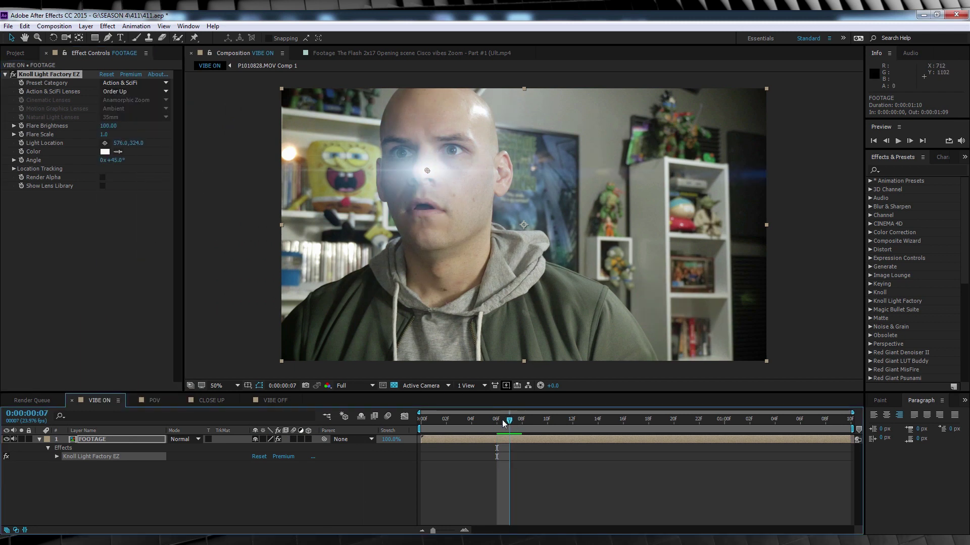
left_click(459, 423)
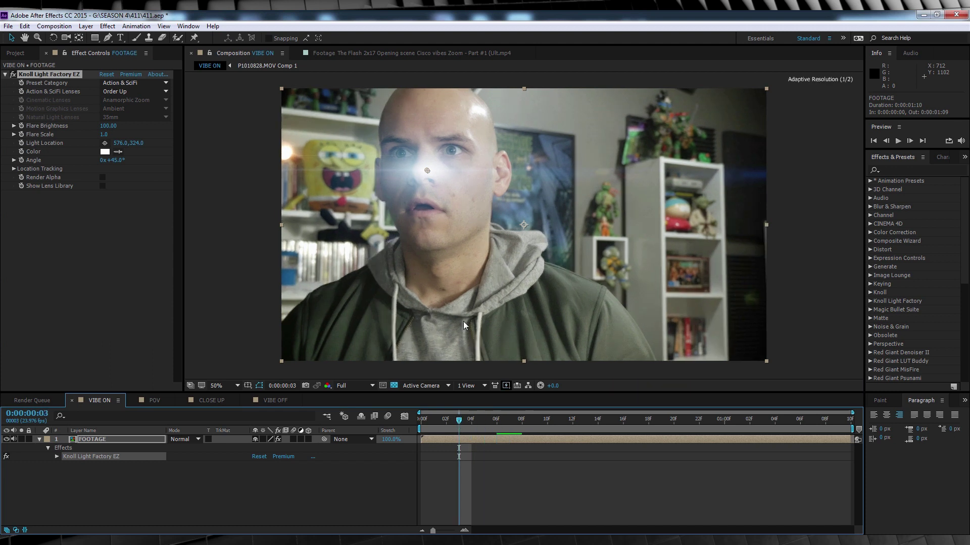
left_click(104, 143)
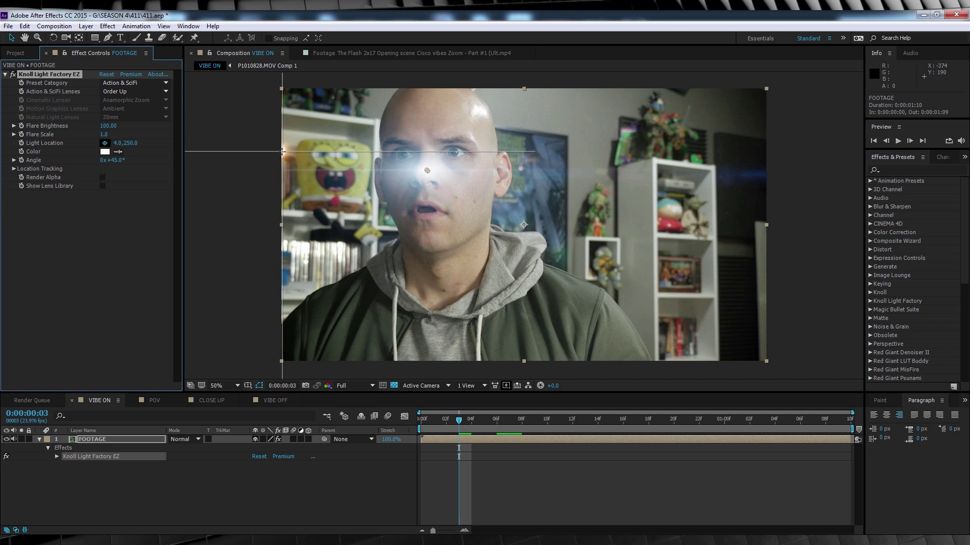
left_click(282, 152)
left_click_drag(281, 152, 280, 150)
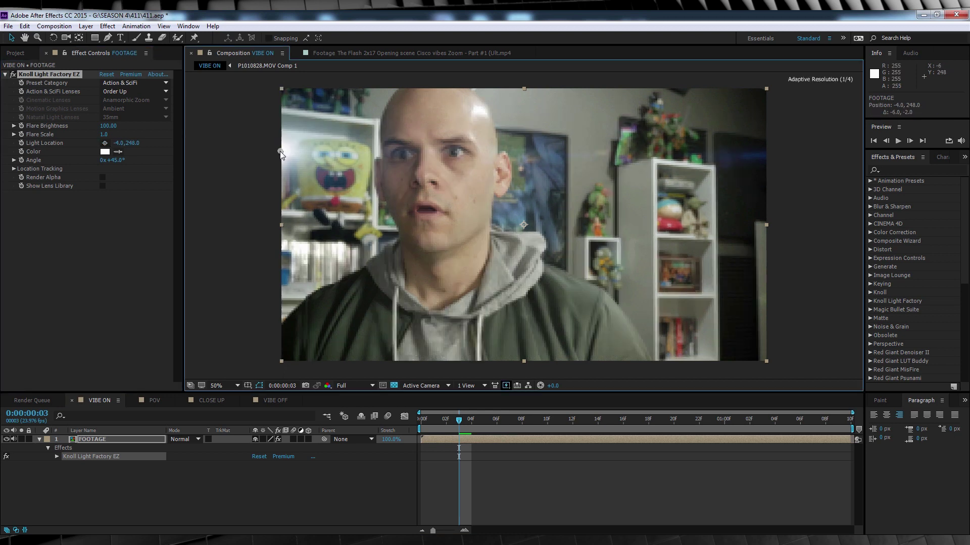
- Keyframe the light location sweeping right across the frame, starting off-frame left, then preview
left_click(21, 143)
key("Page_Down")
key("Page_Down")
key("Page_Down")
key("Page_Down")
key("Page_Down")
left_click_drag(281, 152, 477, 168)
key("Page_Down")
key("Page_Down")
key("Page_Down")
key("Page_Down")
key("Page_Down")
key("Page_Down")
key("Page_Down")
key("Page_Down")
key("Page_Down")
key("Page_Down")
key("Page_Down")
key("Page_Down")
key("Page_Down")
key("Page_Down")
key("Page_Down")
key("Page_Down")
key("Page_Down")
left_click(801, 422)
key("Page_Down")
key("Page_Down")
key("Page_Down")
left_click_drag(840, 422, 421, 422)
left_click_drag(280, 154, 255, 154)
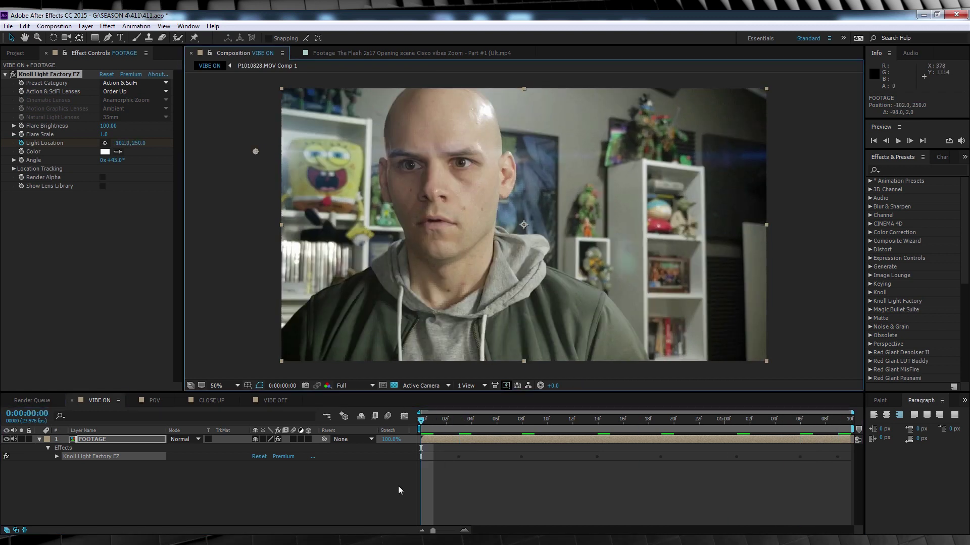
key("space")
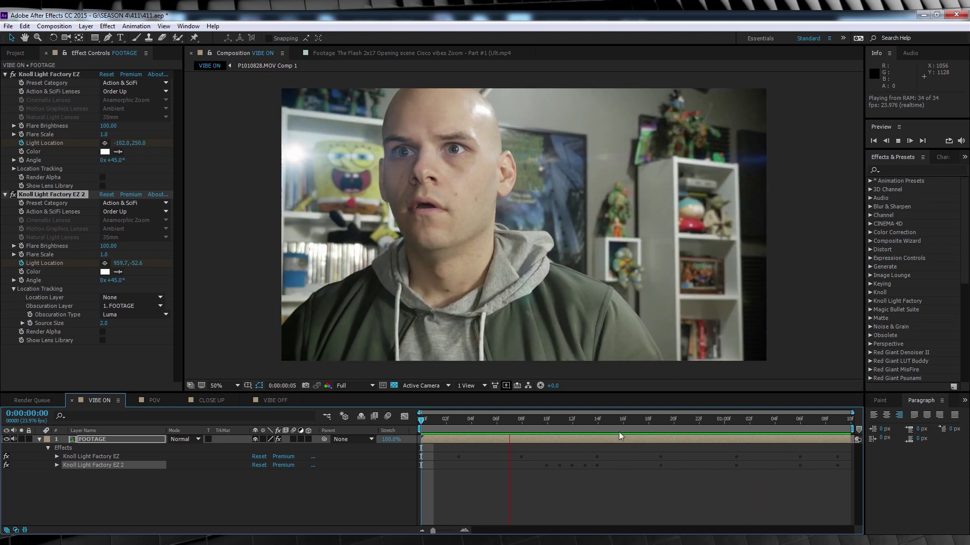
- Stop the preview of both flares and replay it briefly
key("space")
key("space")
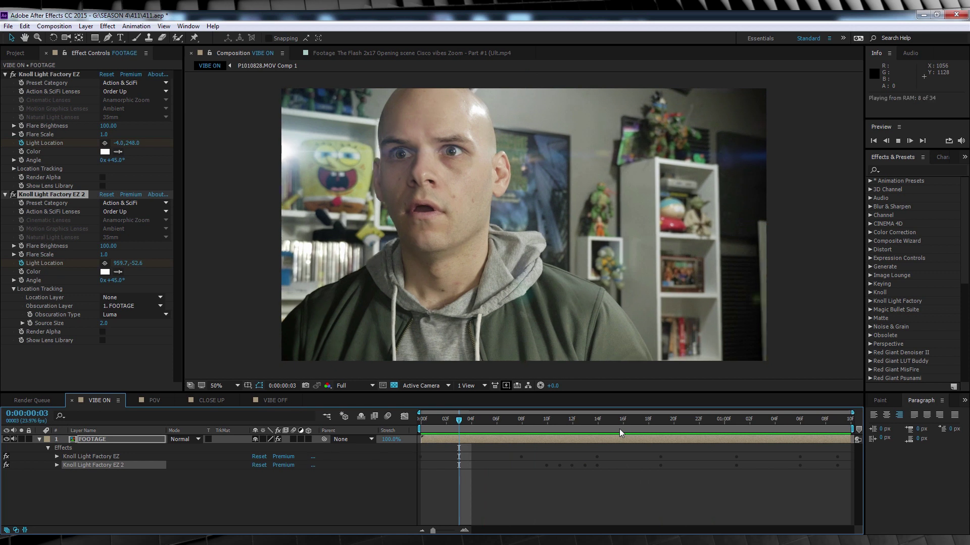
key("space")
- Check the flares at frame 12, then set the first flare's Flare Scale to 0.2 at the clip start
left_click(568, 425)
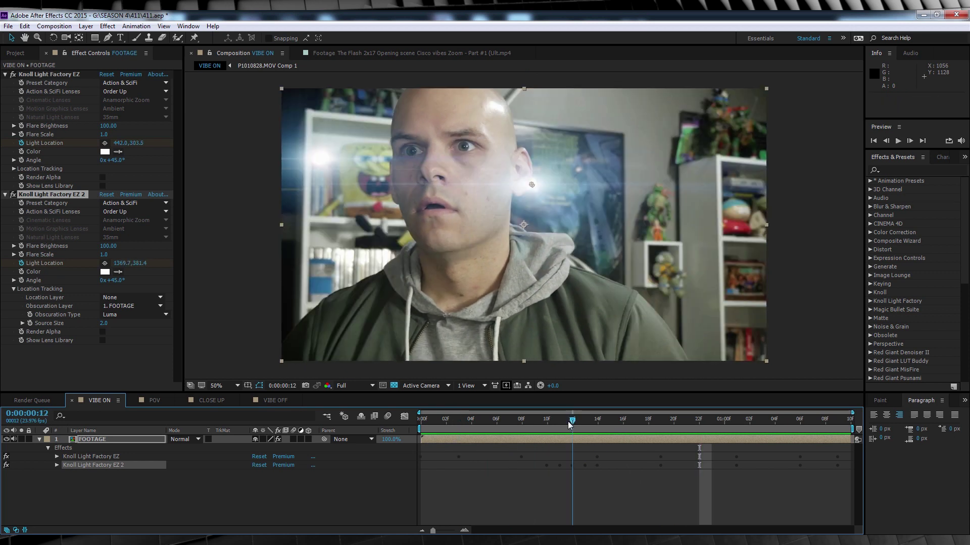
left_click_drag(568, 425, 408, 420)
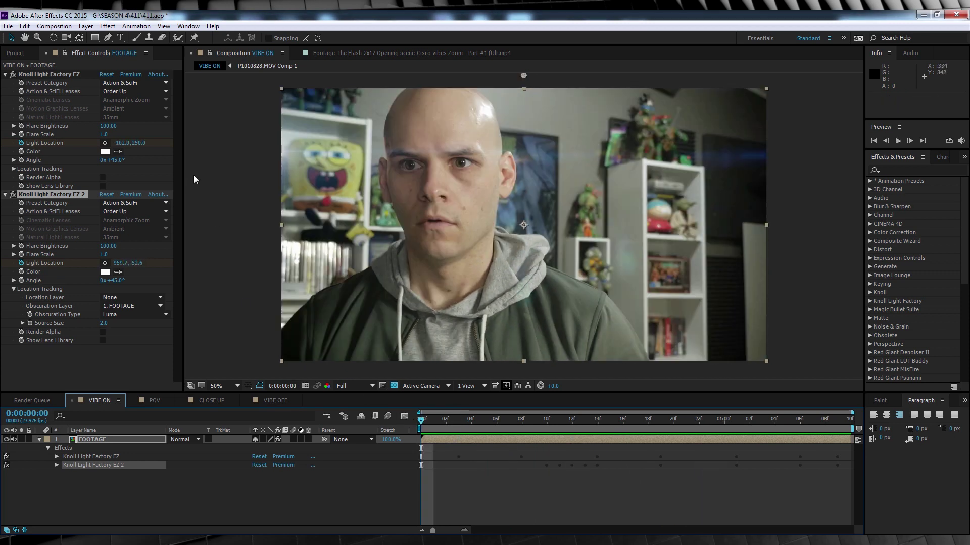
left_click(20, 136)
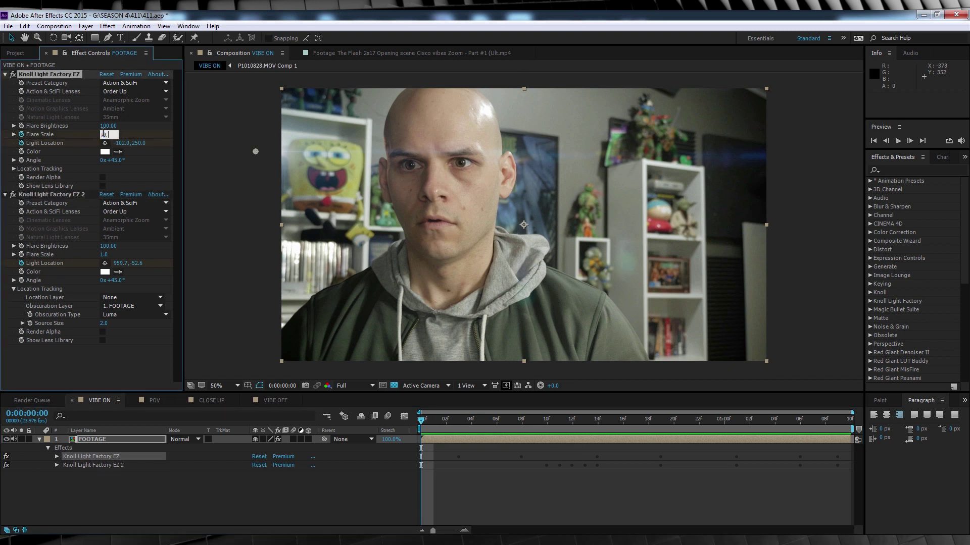
left_click_drag(103, 133, 121, 138)
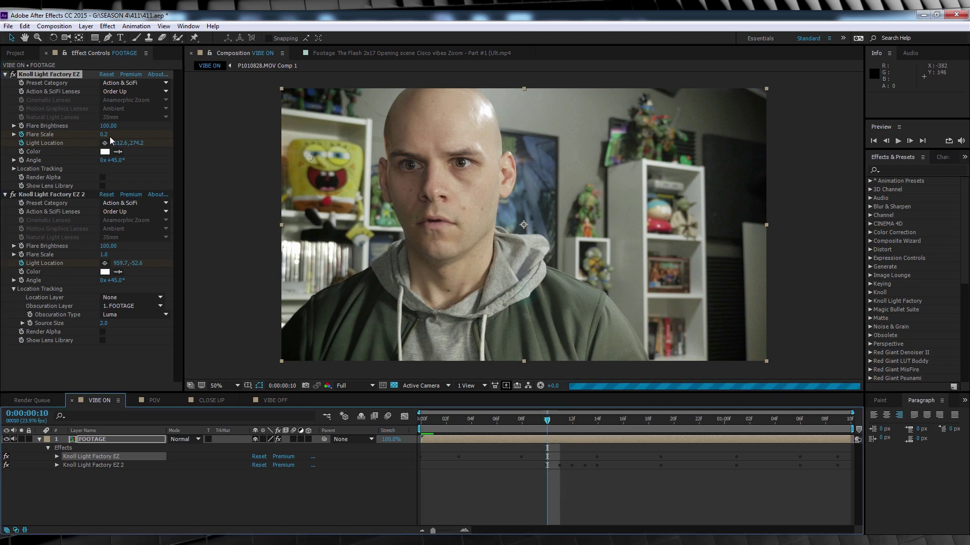
left_click(104, 134)
type("2")
key("Return")
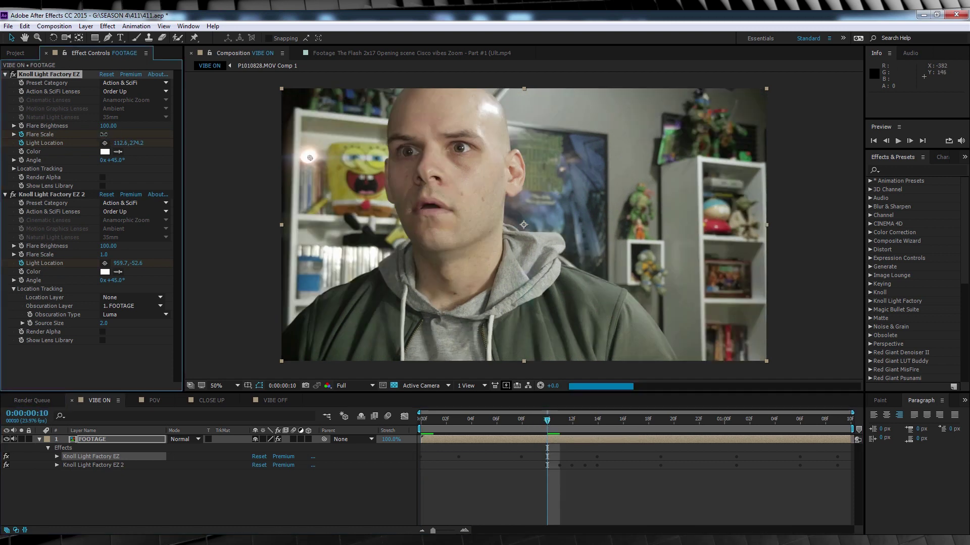
- Set Flare Scale near the clip's end so it grows to about 2.0, then preview
left_click(837, 419)
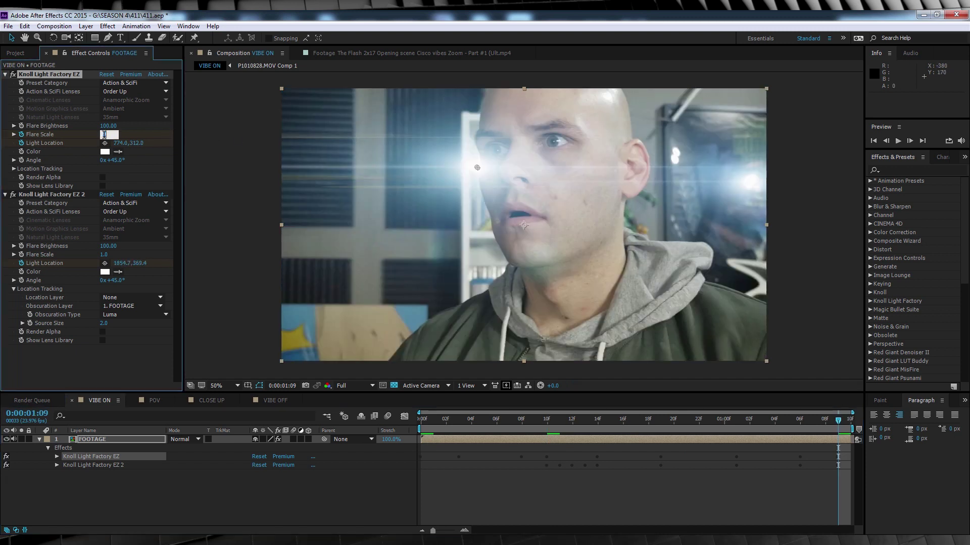
key("Return")
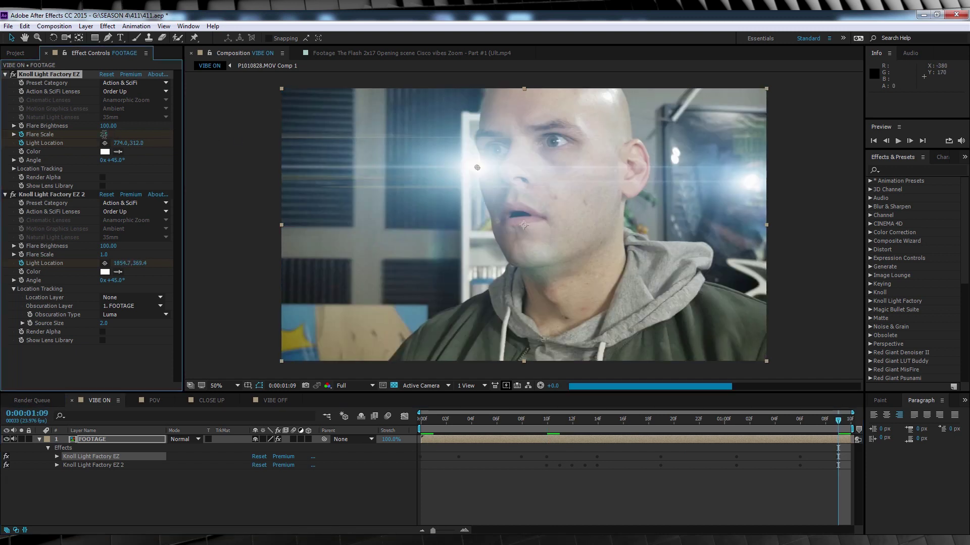
left_click(547, 423)
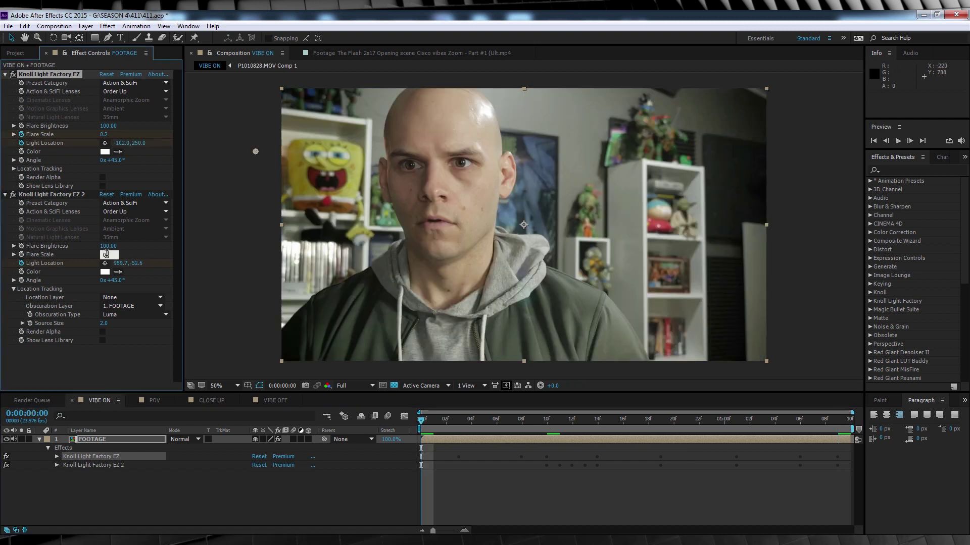
key("space")
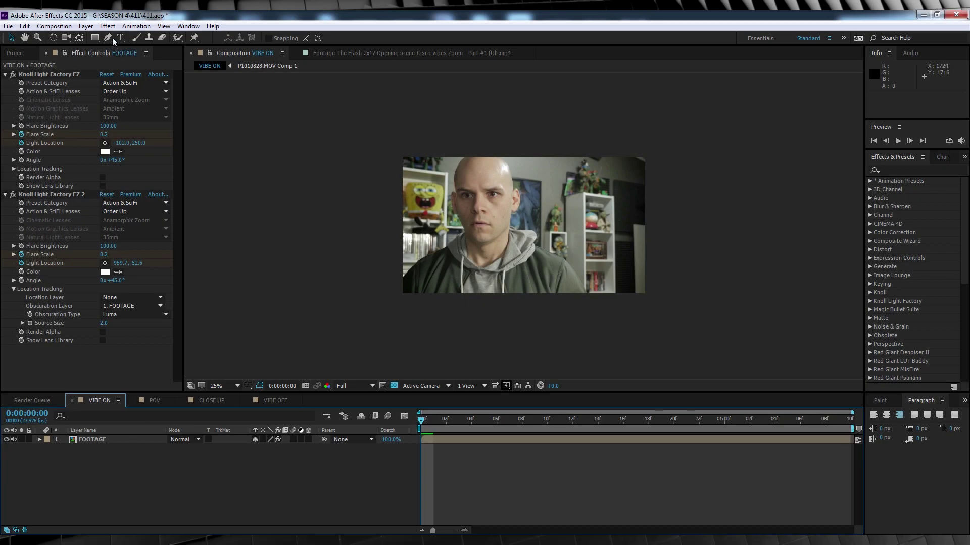
- Add a new adjustment layer above FOOTAGE and select it
left_click(86, 26)
mouse_move(212, 39)
left_click(277, 105)
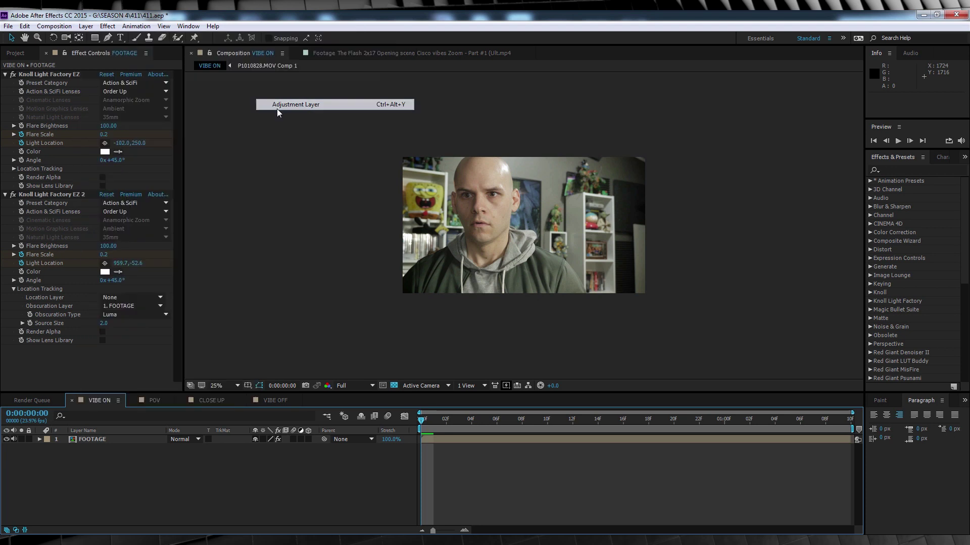
left_click(120, 438)
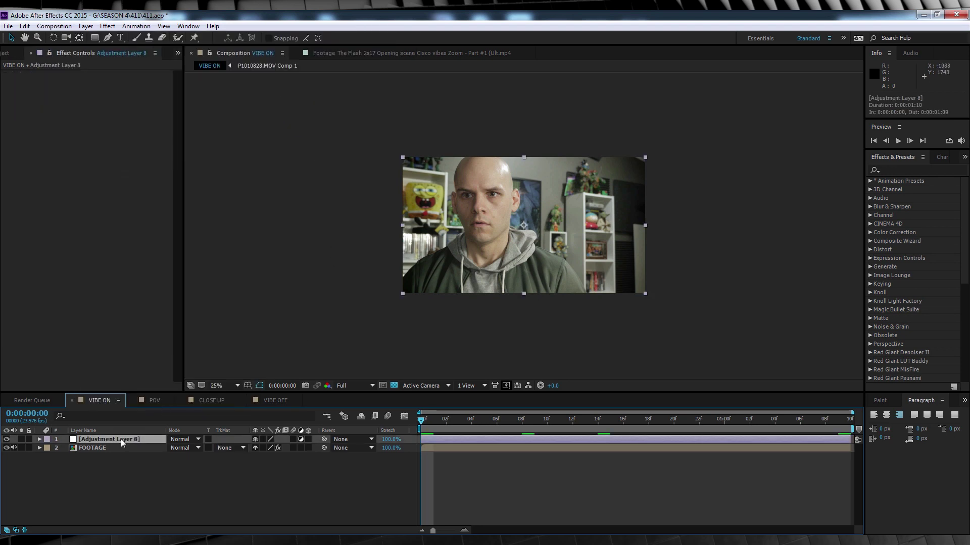
- Add a Photo Filter with a Custom deep blue colour to the adjustment layer
left_click(85, 26)
left_click(86, 26)
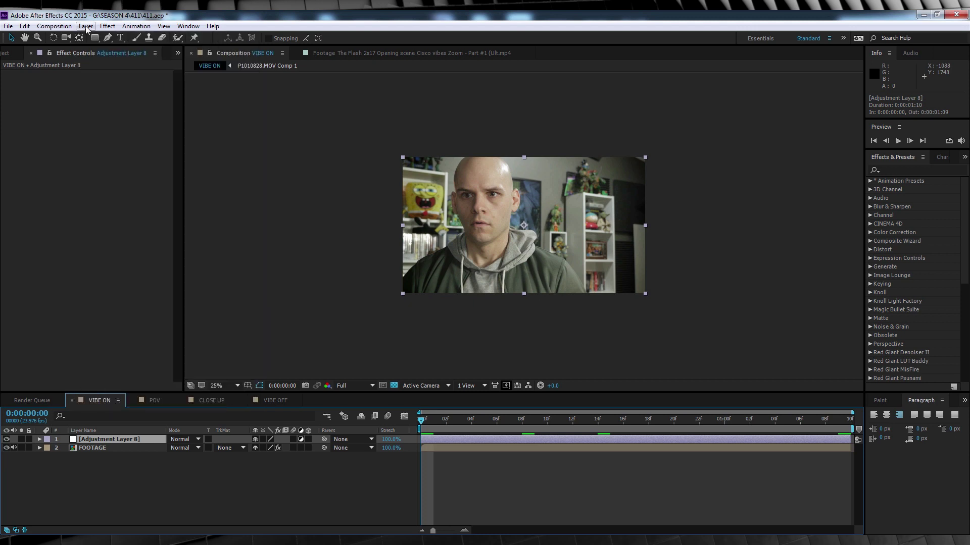
left_click(86, 26)
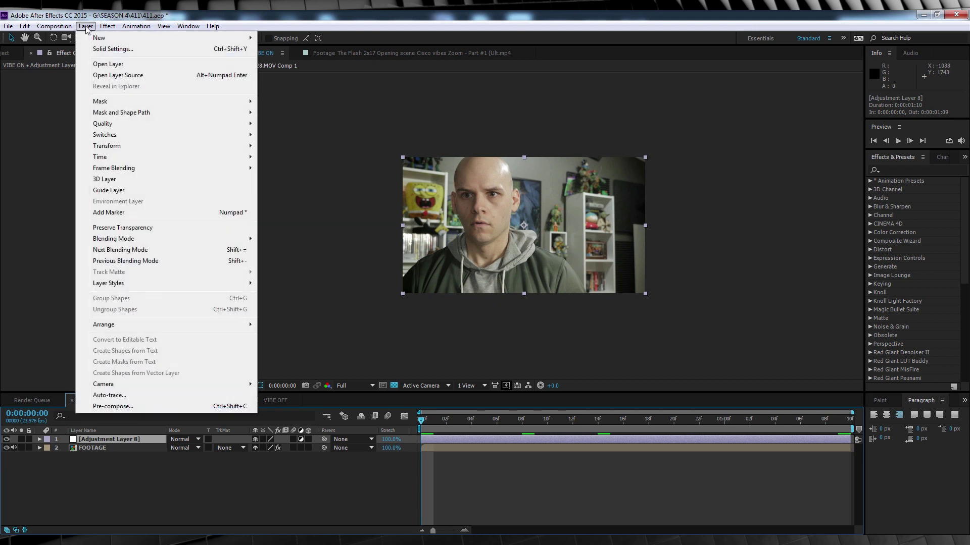
mouse_move(108, 26)
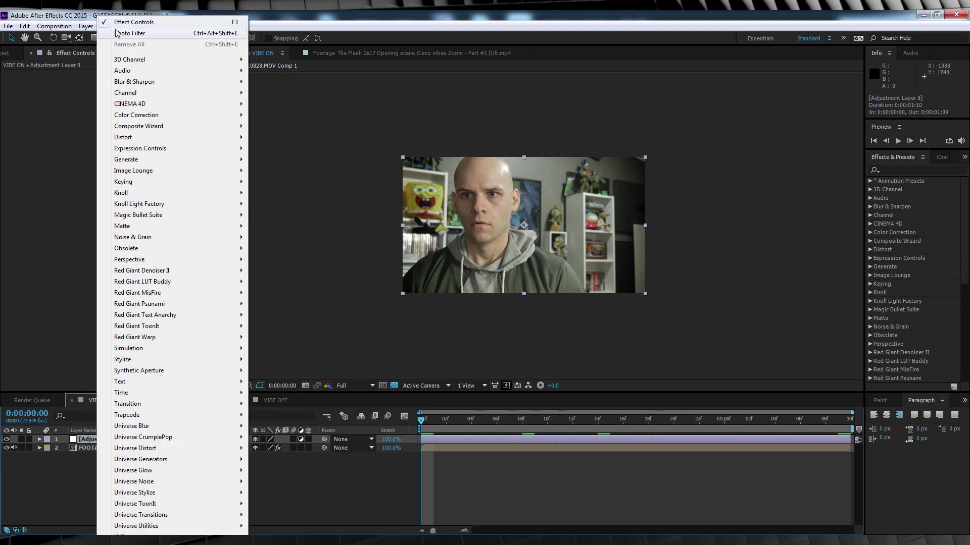
mouse_move(187, 116)
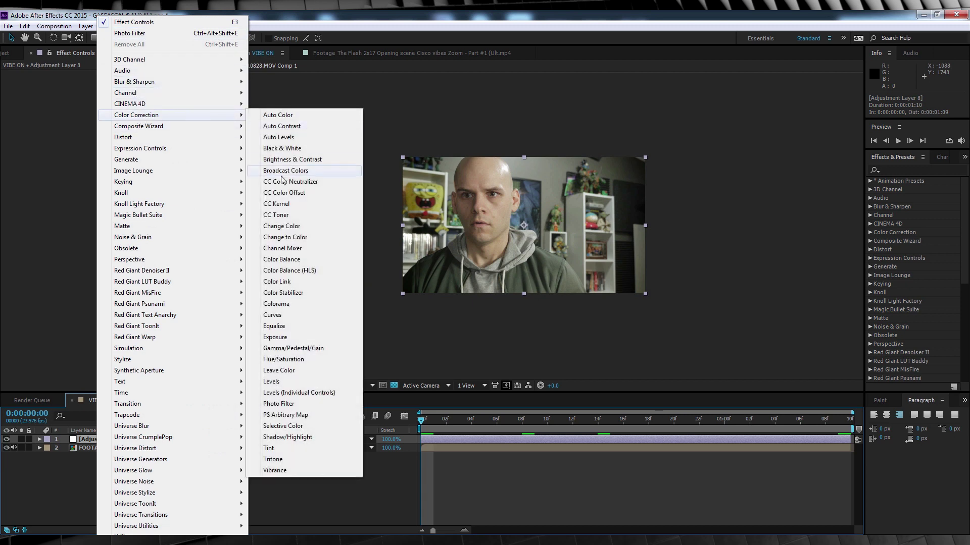
left_click(279, 404)
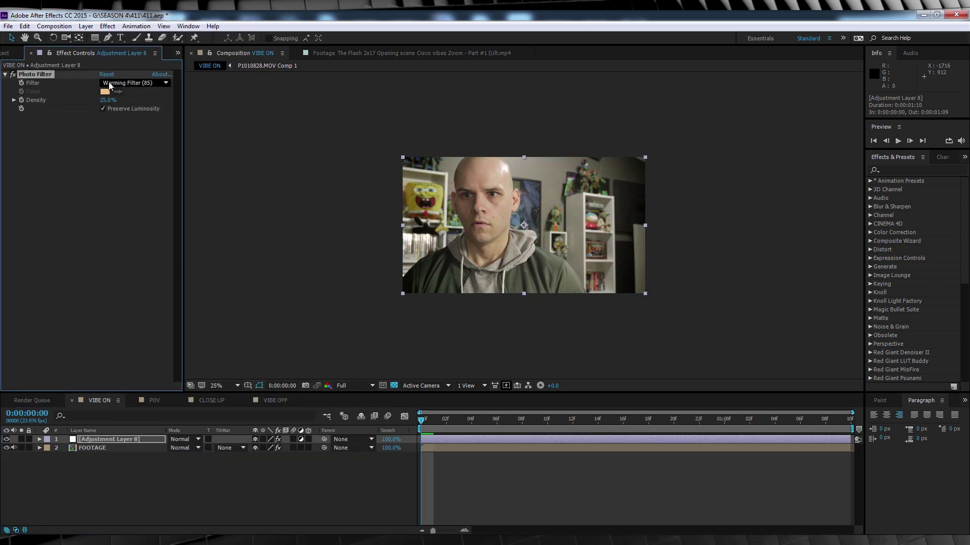
left_click(134, 83)
left_click(128, 320)
left_click(104, 92)
left_click(393, 253)
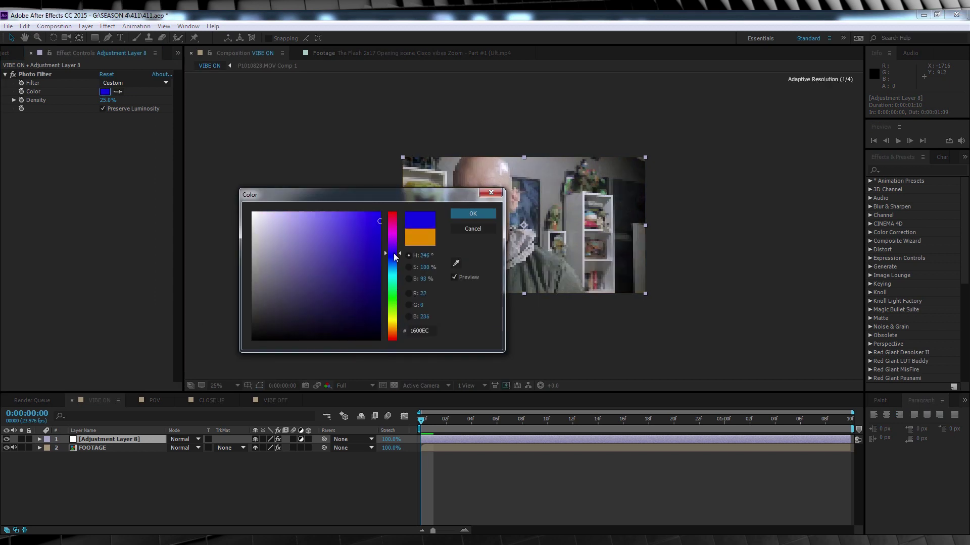
key("Return")
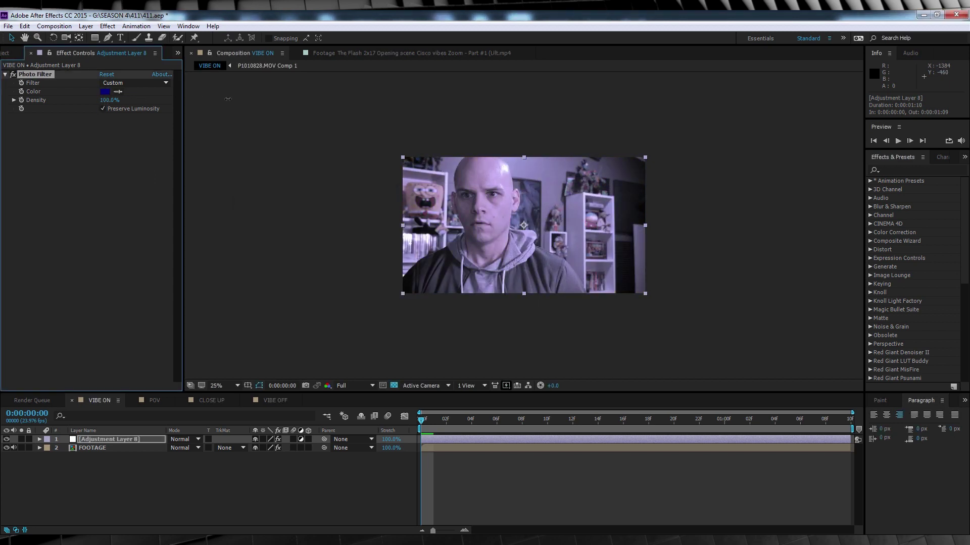
- Duplicate the Photo Filter and set the copy's Density to 75%
key("ctrl+d")
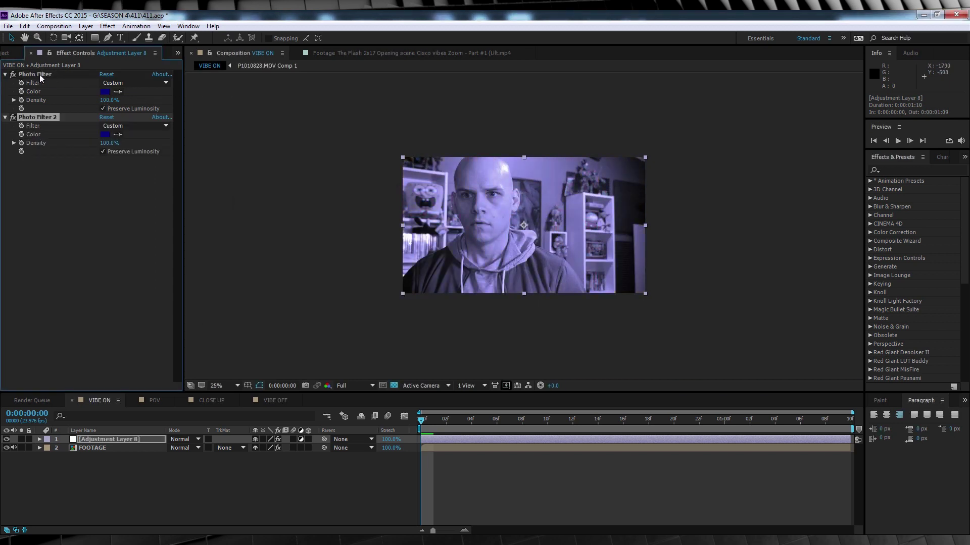
left_click(106, 143)
key("Return")
left_click(115, 28)
- Add Brightness & Contrast with Brightness -30 and Contrast 31, then select Adjustment Layer 8
mouse_move(172, 118)
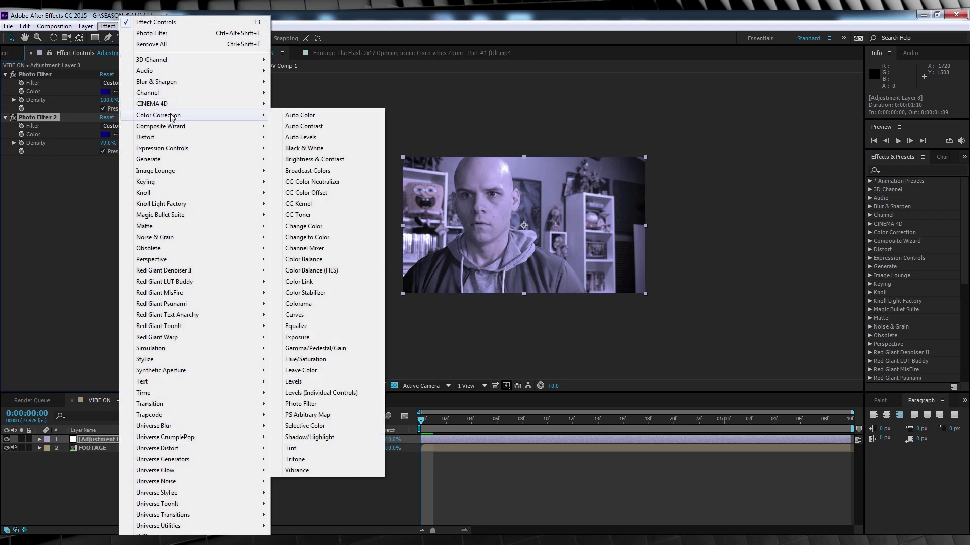
left_click(304, 160)
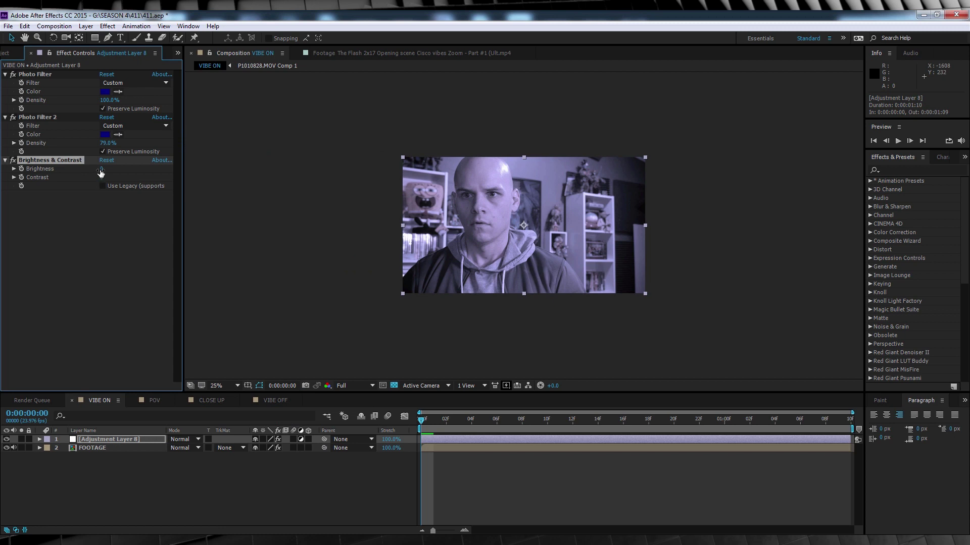
mouse_move(96, 169)
left_mouse_down()
mouse_move(117, 177)
mouse_move(99, 169)
left_mouse_up()
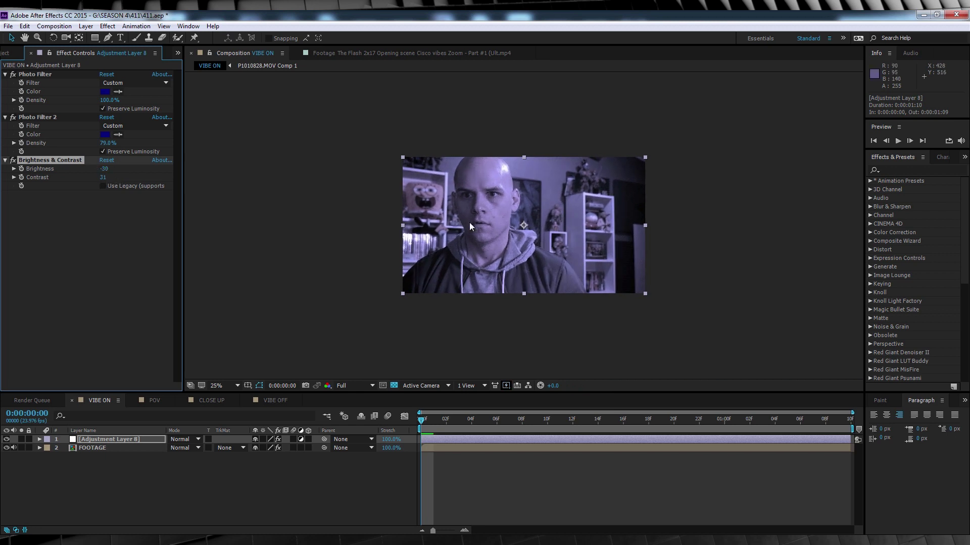
left_click(93, 438)
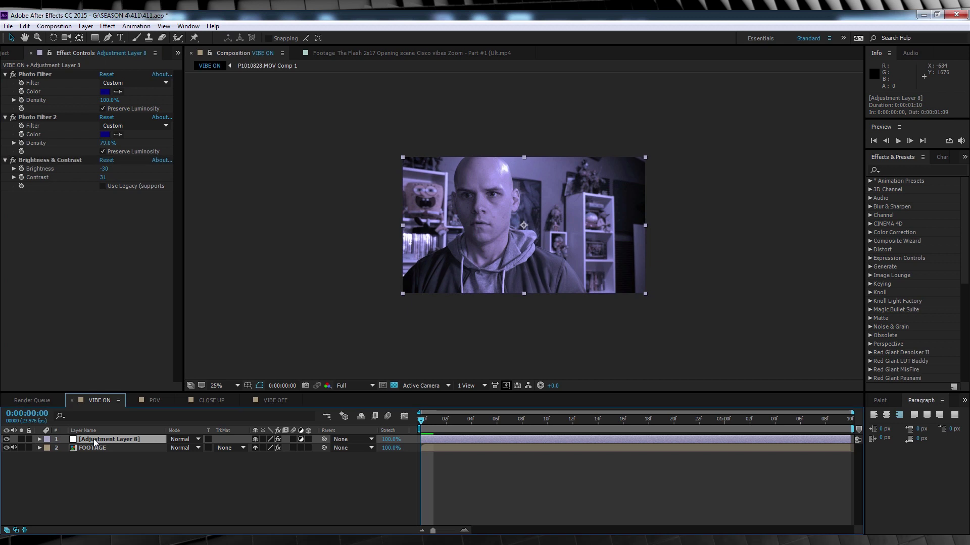
- Keyframe Adjustment Layer 8's Opacity at 0% on the first frame and 100% at frame 14, then preview
key("t")
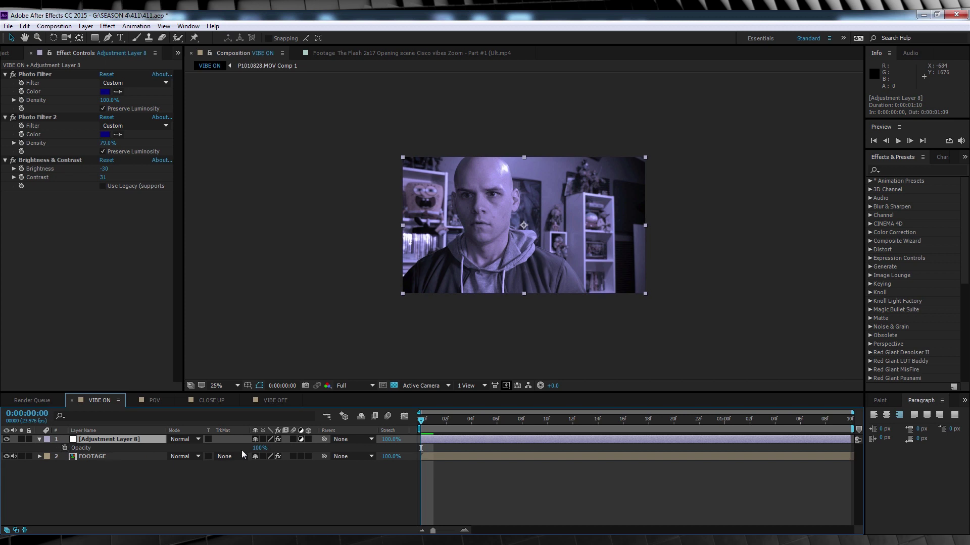
left_click_drag(250, 449, 199, 449)
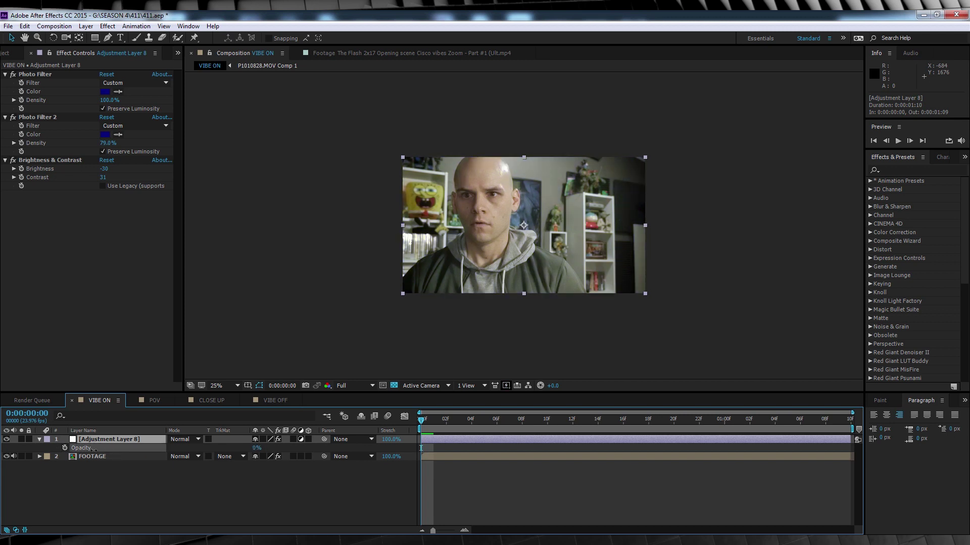
left_click(65, 448)
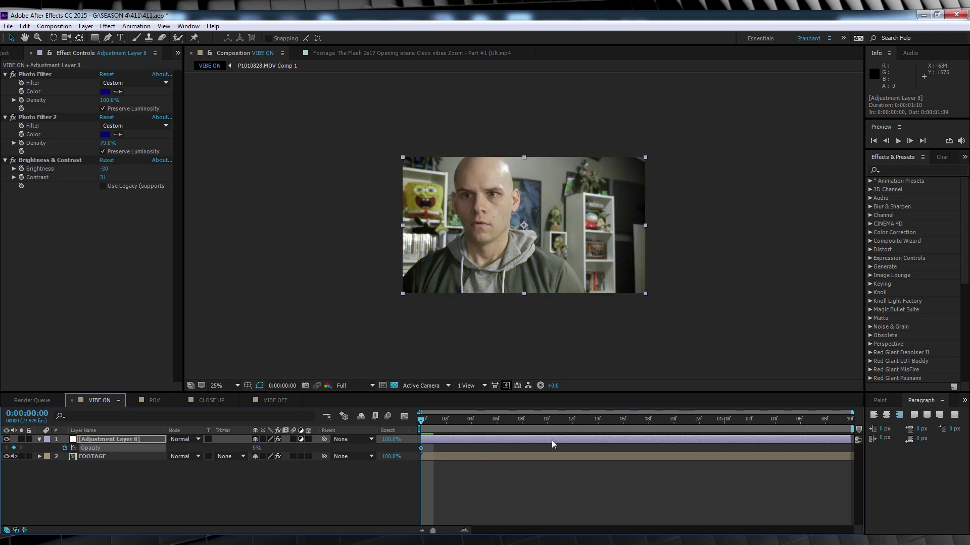
left_click(596, 419)
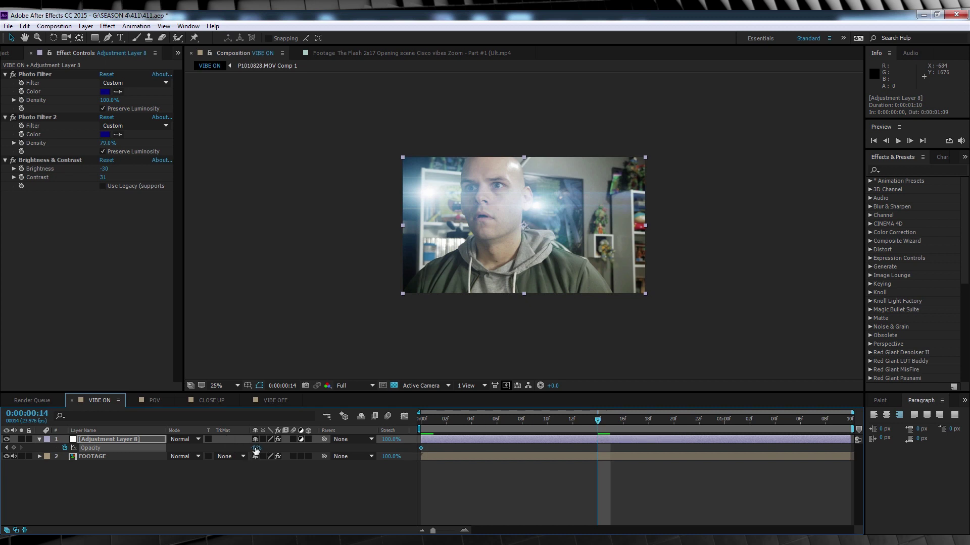
left_click_drag(256, 451, 414, 448)
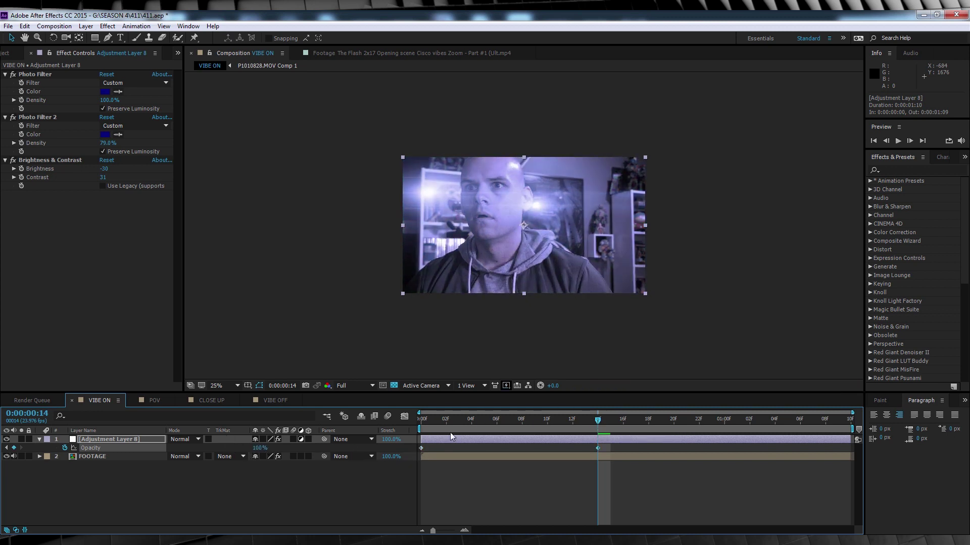
key("space")
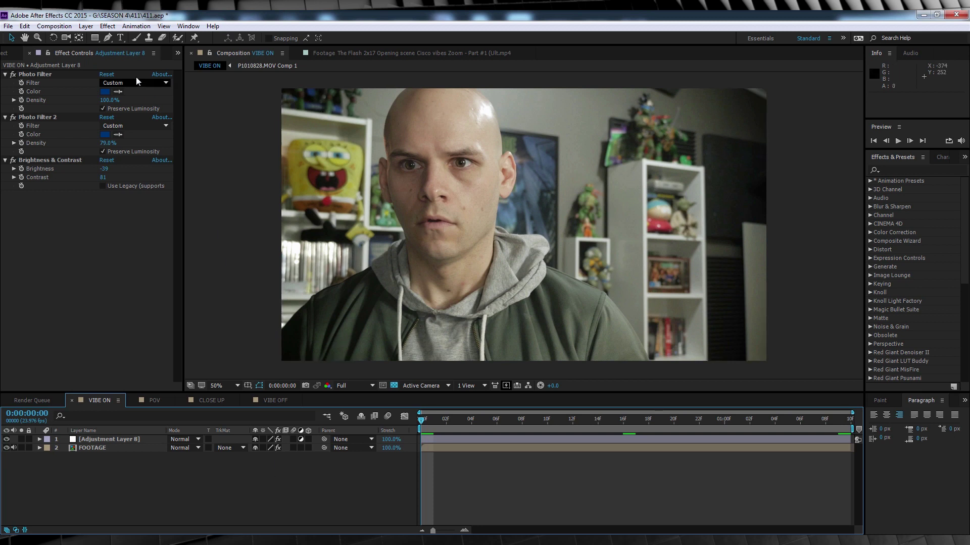
- Add a new adjustment layer with Camera Lens Blur, radius 7.8, repeating edge pixels
left_click(86, 27)
mouse_move(101, 37)
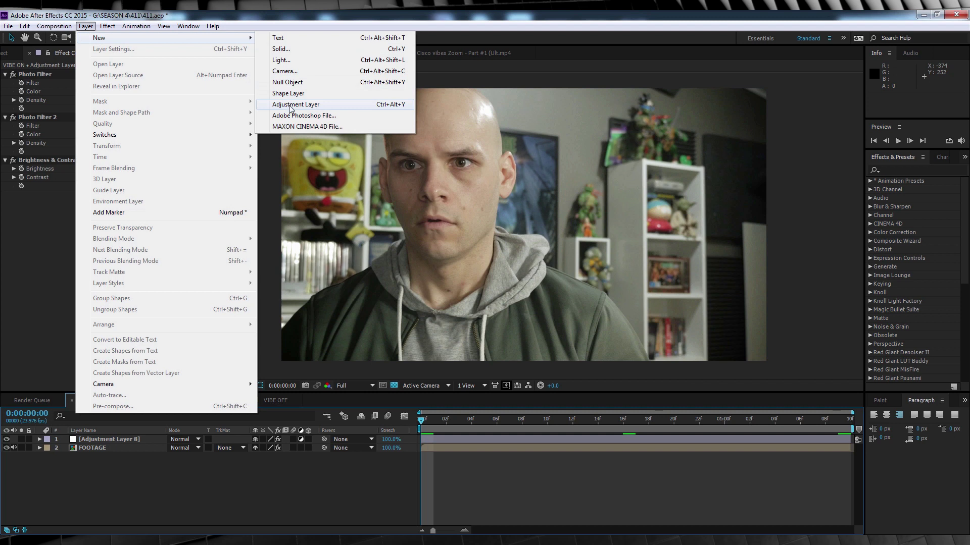
left_click(303, 103)
left_click(107, 26)
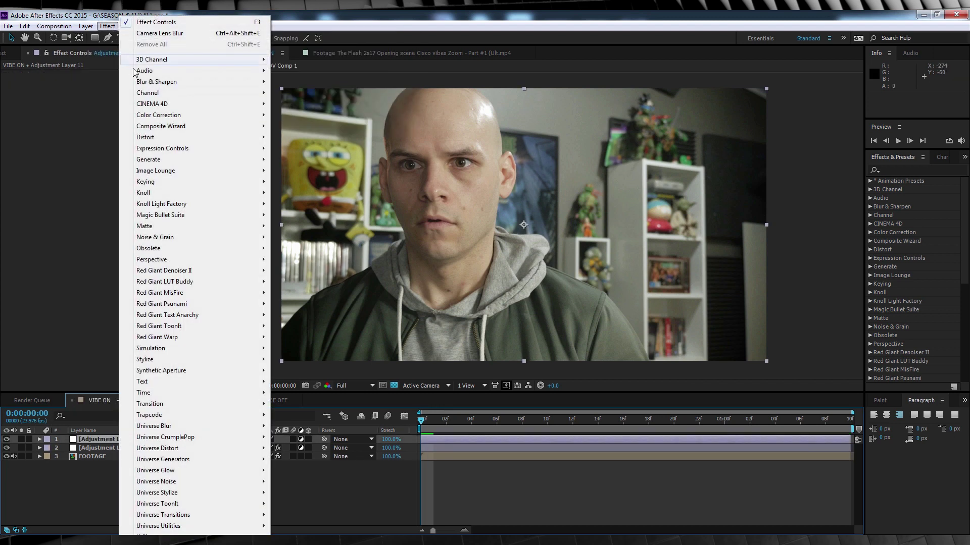
mouse_move(154, 87)
left_click(303, 104)
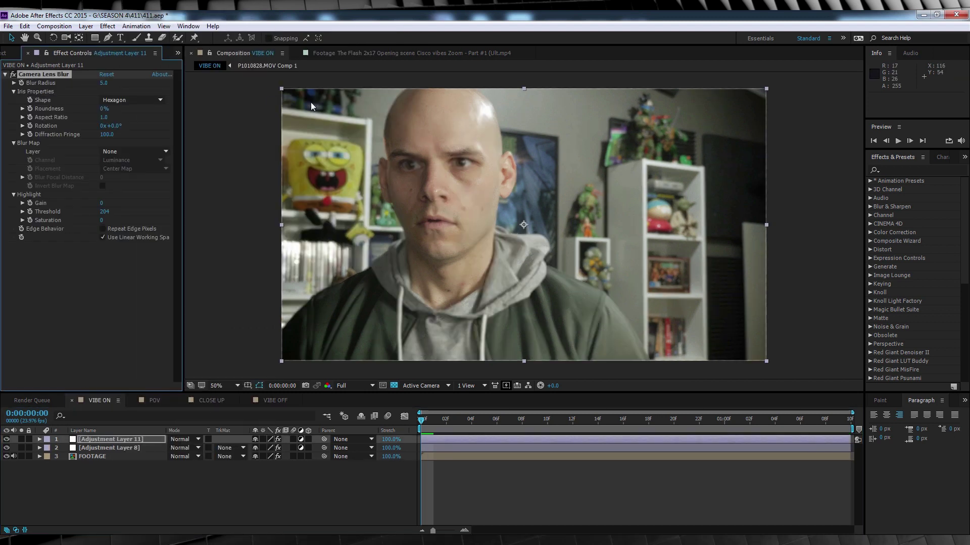
left_click(104, 83)
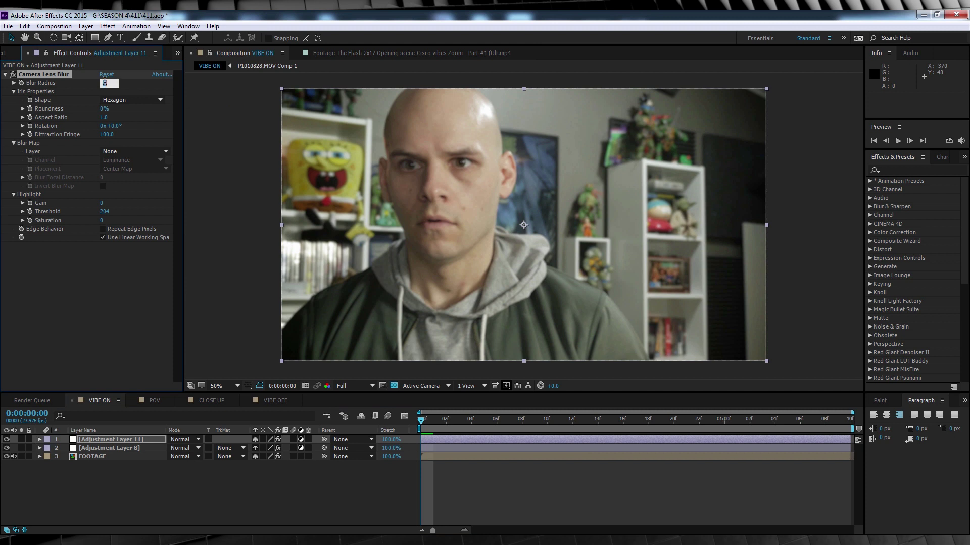
type("78")
key("Return")
left_click(104, 228)
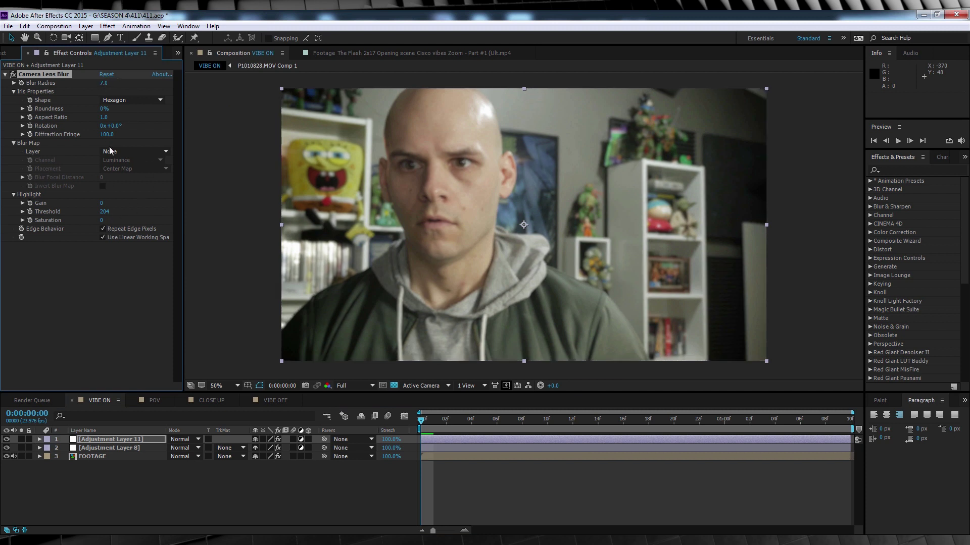
- Draw a Pen mask along the footage's top edge
left_click(107, 37)
left_click(392, 169)
left_click(656, 172)
left_click(653, 146)
left_click(385, 142)
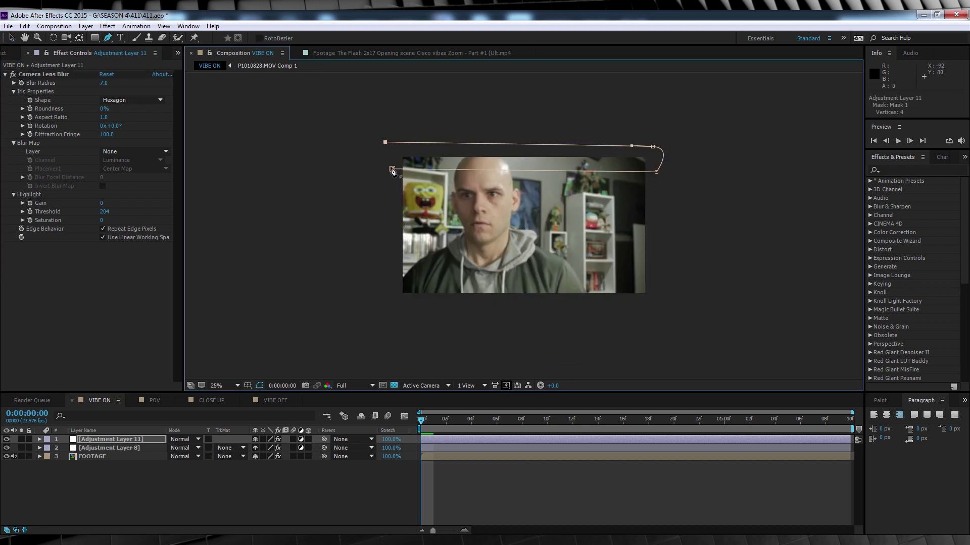
left_click(392, 170)
- Draw a second mask around the bottom and right edge of the footage
left_click(390, 284)
left_click(630, 284)
left_click(634, 227)
left_click(650, 213)
left_click(673, 299)
left_click(549, 325)
left_click(400, 307)
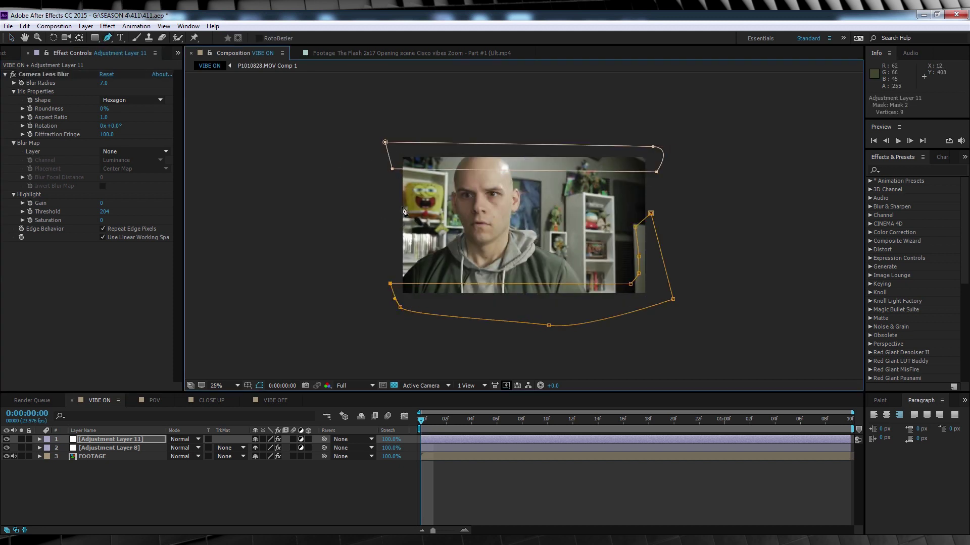
- Draw a thin mask strip across the face and reveal the mask paths in the timeline
left_click(376, 214)
left_click(663, 212)
left_click(663, 219)
left_click(376, 220)
left_click(376, 214)
key("m")
key("period")
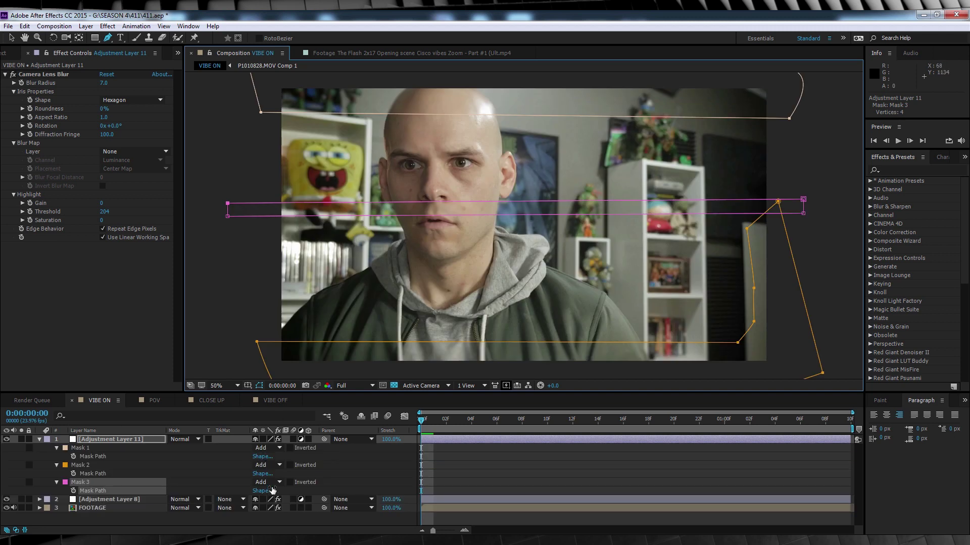
- Feather Mask 1 of Adjustment Layer 11 by 50 pixels
left_click(98, 438)
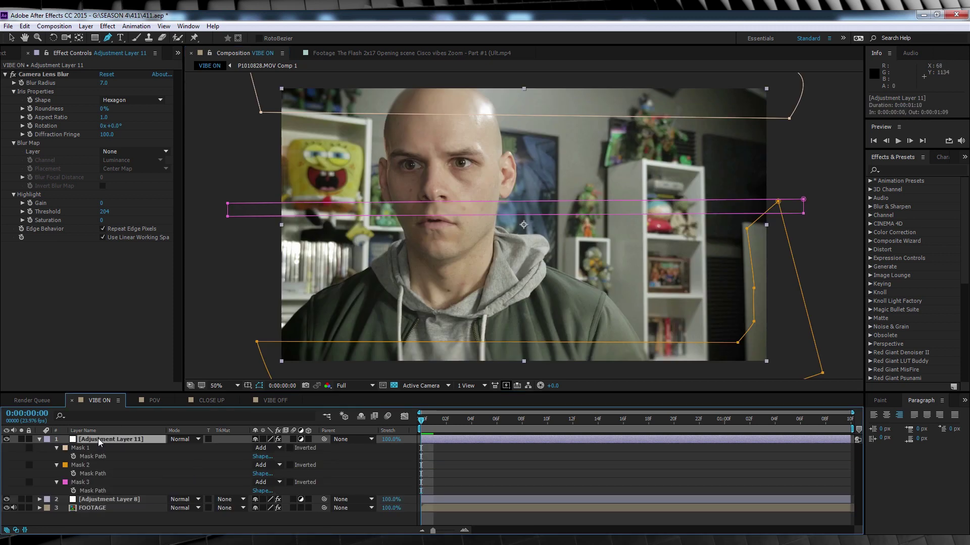
key("f")
left_click(275, 456)
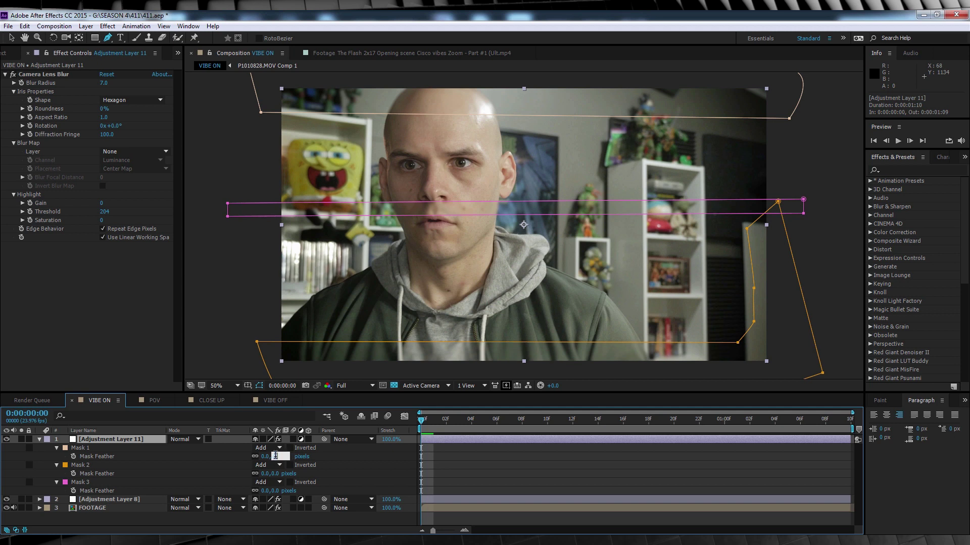
type("50")
key("Return")
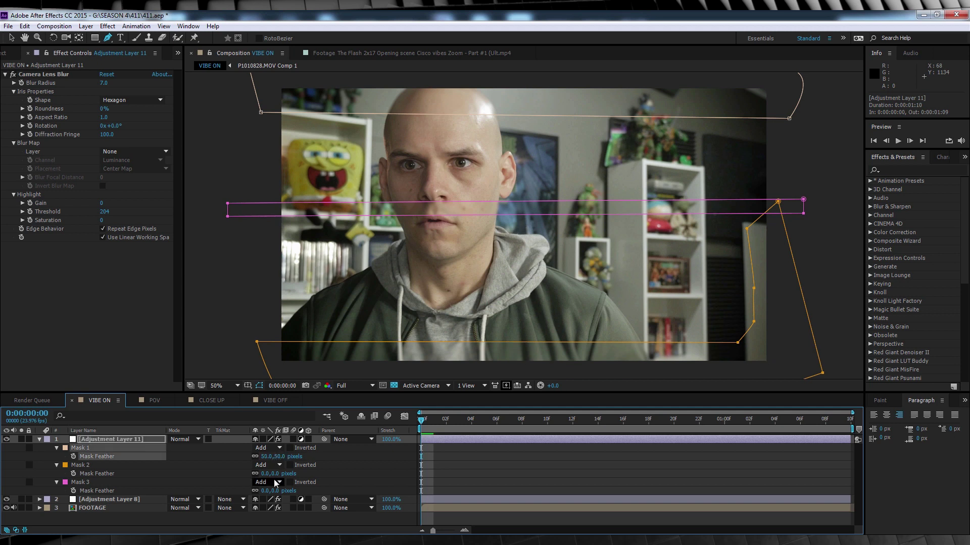
- Feather Masks 2 and 3 by 100 pixels each, then deselect the layer and reselect it
left_click(273, 474)
type("100")
key("Return")
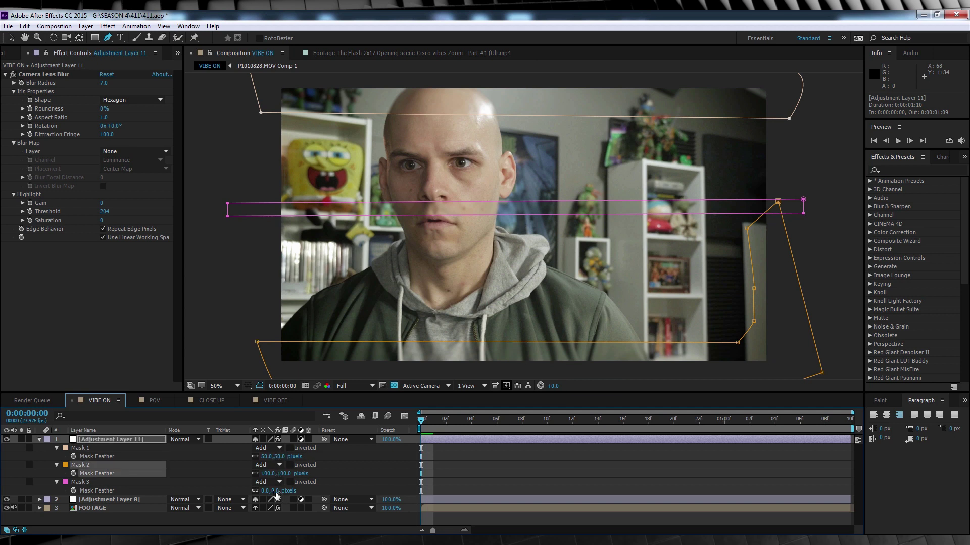
left_click(276, 491)
type("100")
key("Return")
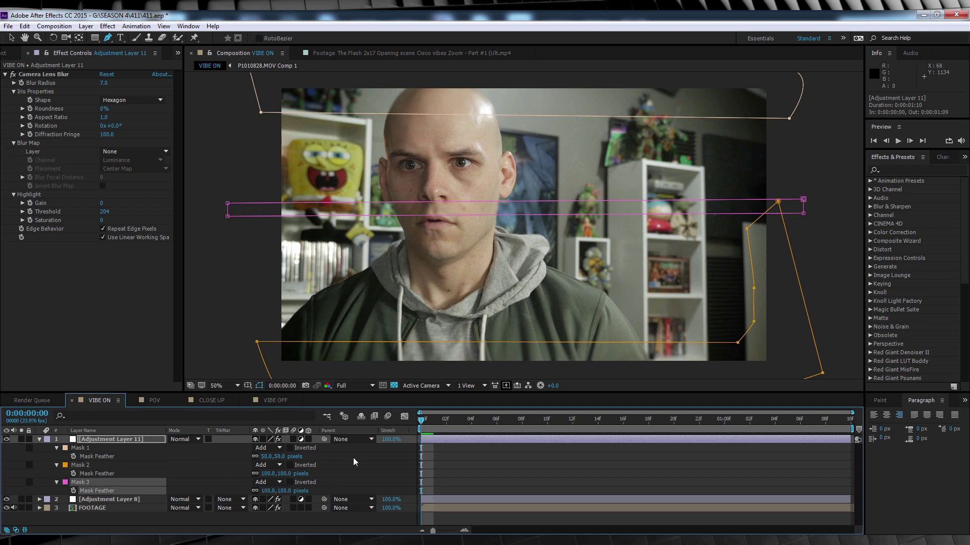
key("v")
left_click(226, 314)
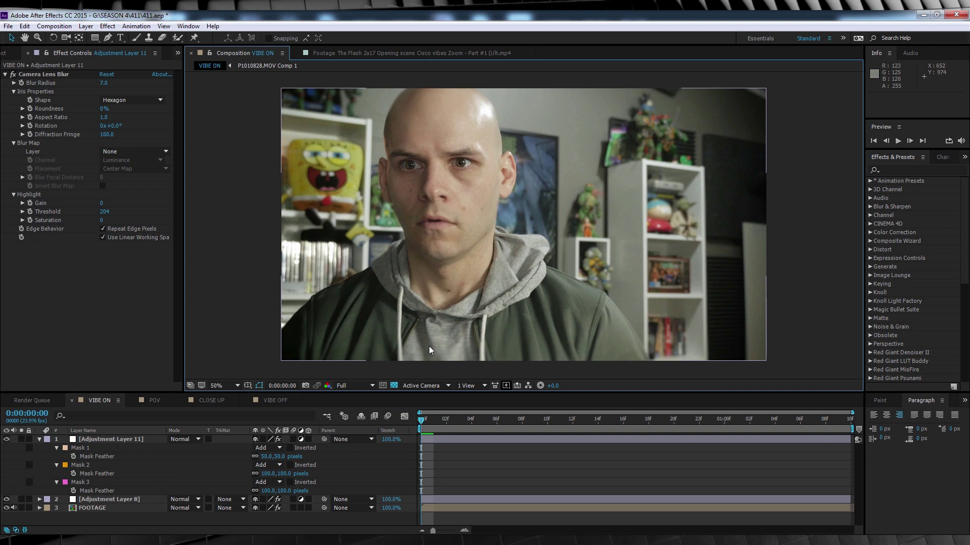
left_click(113, 438)
- Keyframe Adjustment Layer 11's Opacity from 0% at frame 0 to 100% at frame 18
key("t")
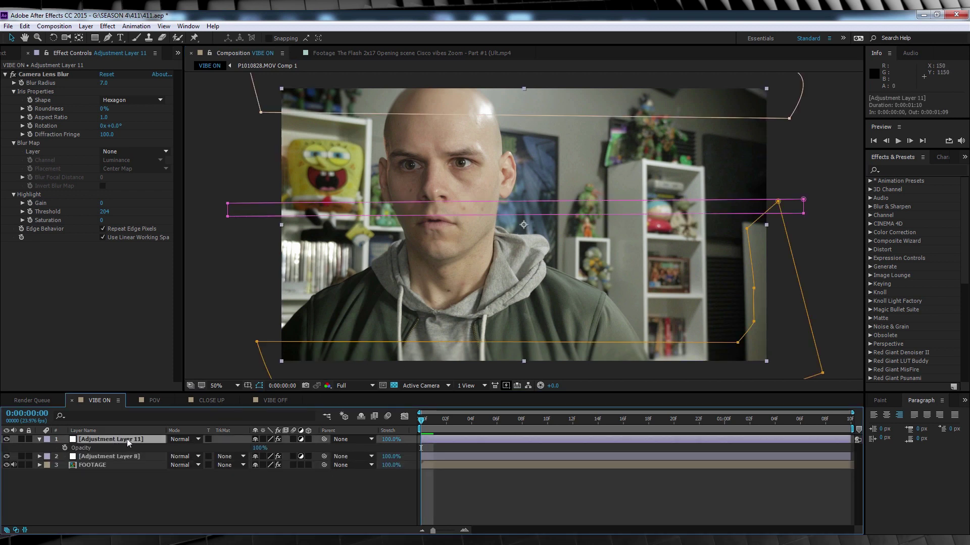
left_click_drag(210, 449, 164, 449)
left_click(65, 448)
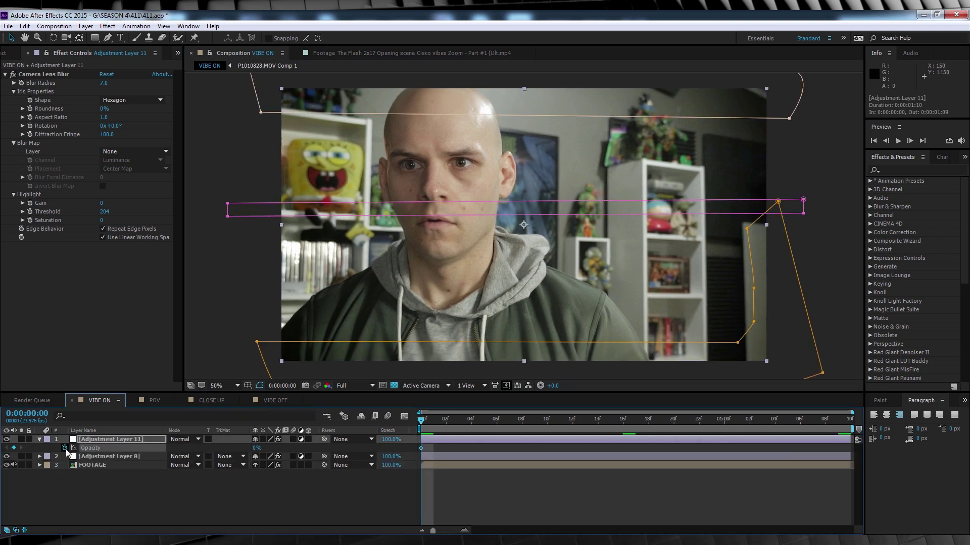
left_click(650, 421)
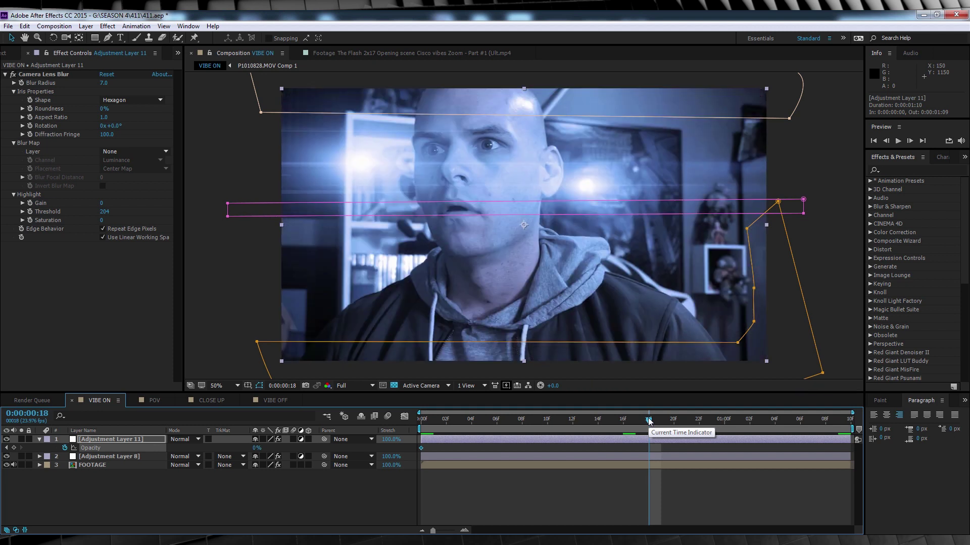
left_click_drag(305, 448, 354, 450)
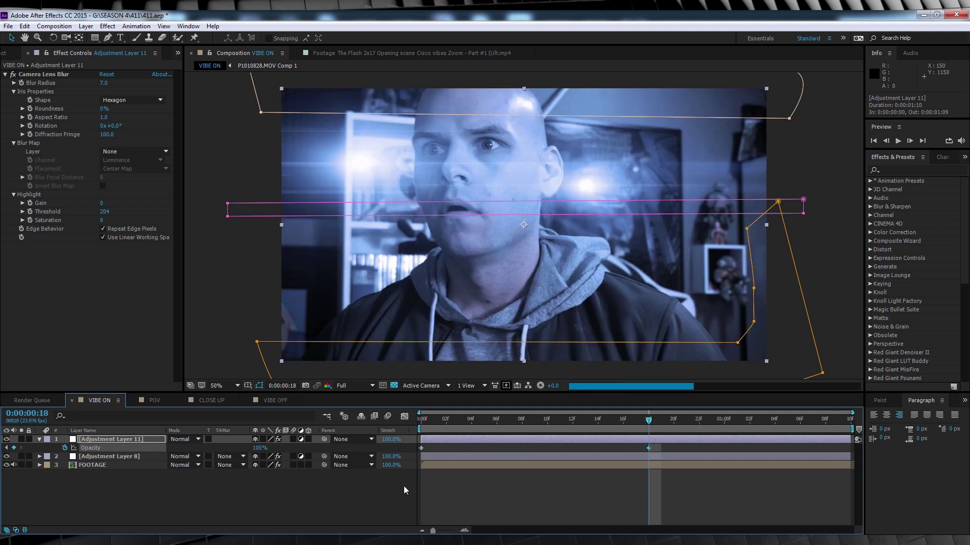
- Preview the fade-in from the first frame, then jump back to frame 18
left_click(496, 505)
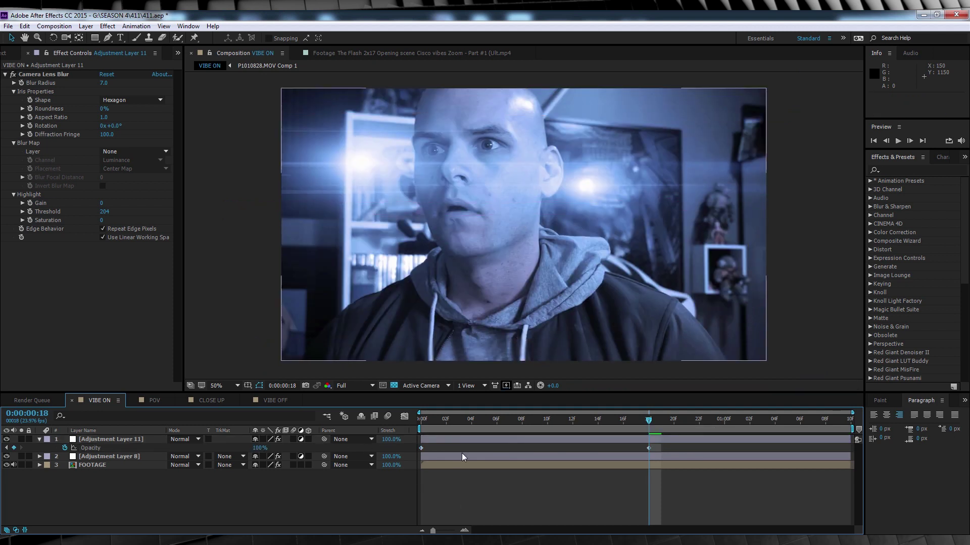
left_click(424, 419)
key("space")
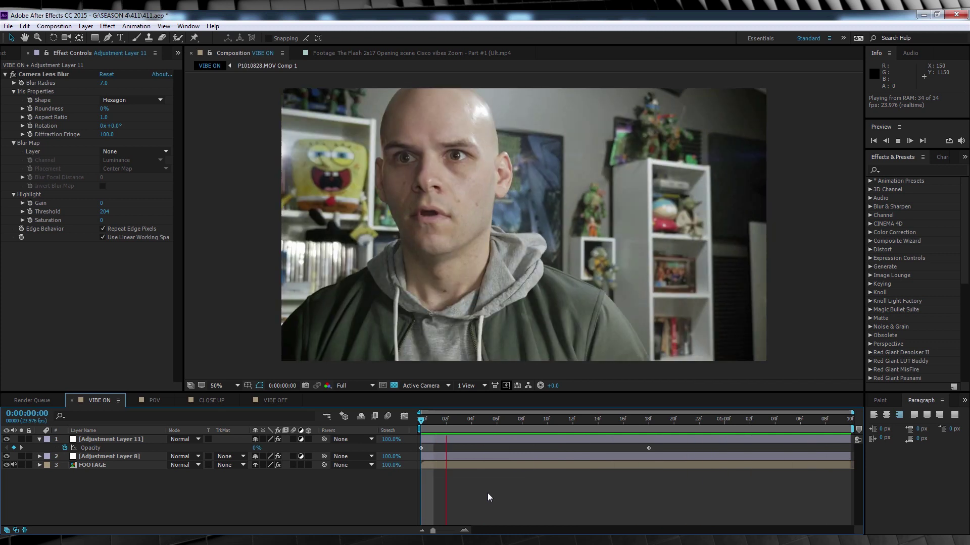
key("space")
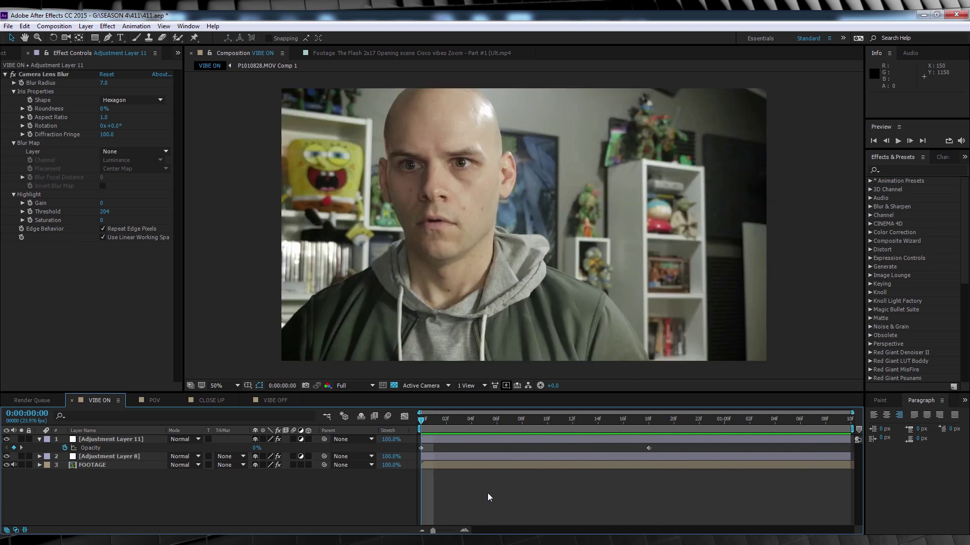
left_click(649, 420)
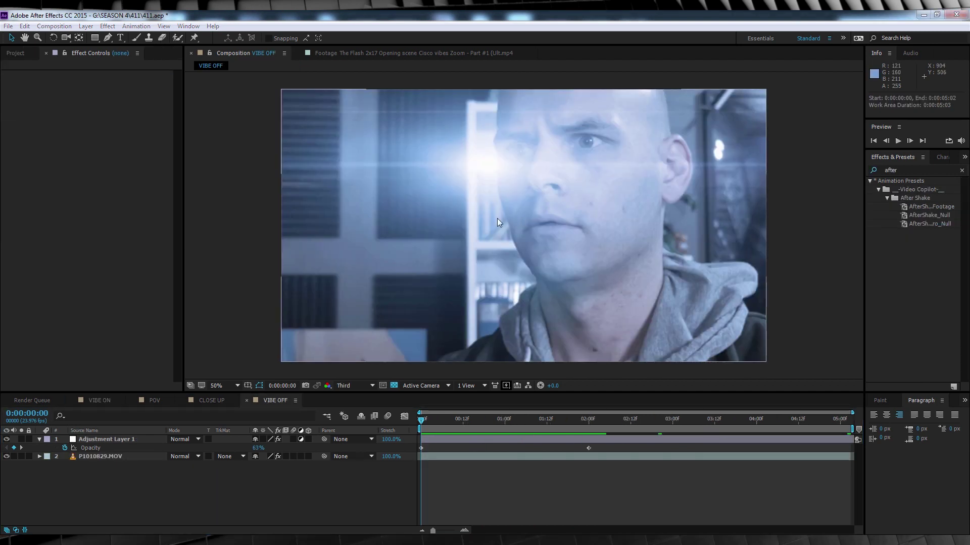
- Scrub through the VIBE OFF composition to check the opacity fade-out, then return to the start
left_click_drag(421, 419, 857, 417)
left_click(418, 417)
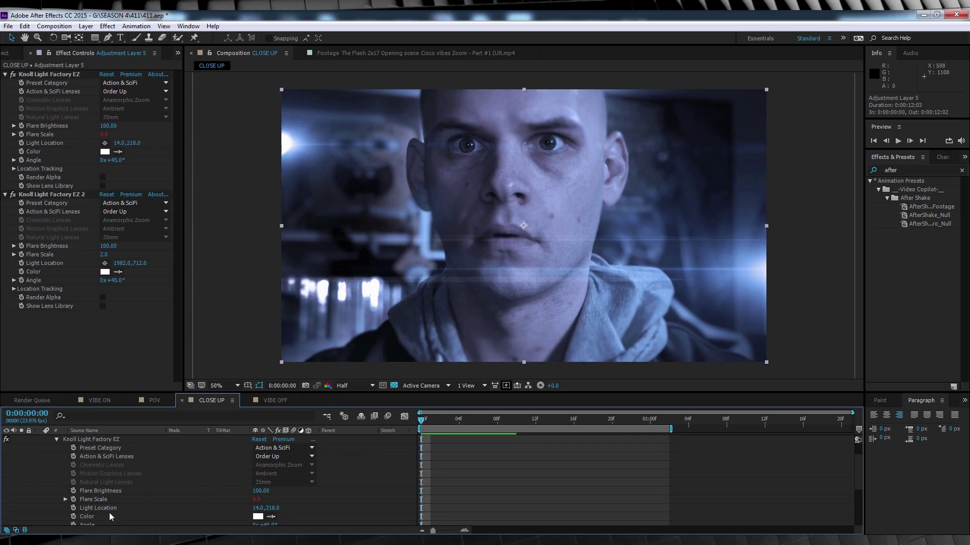
- Check the CLOSE UP Flare Scale wiggle(9,2) expression, preview the flicker, then switch to Premiere Pro
left_click(65, 499)
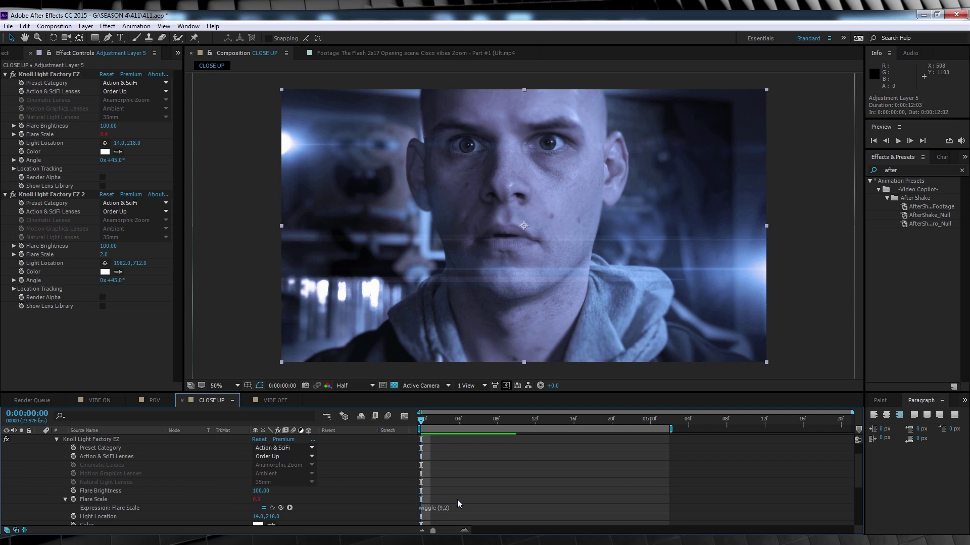
left_click(431, 508)
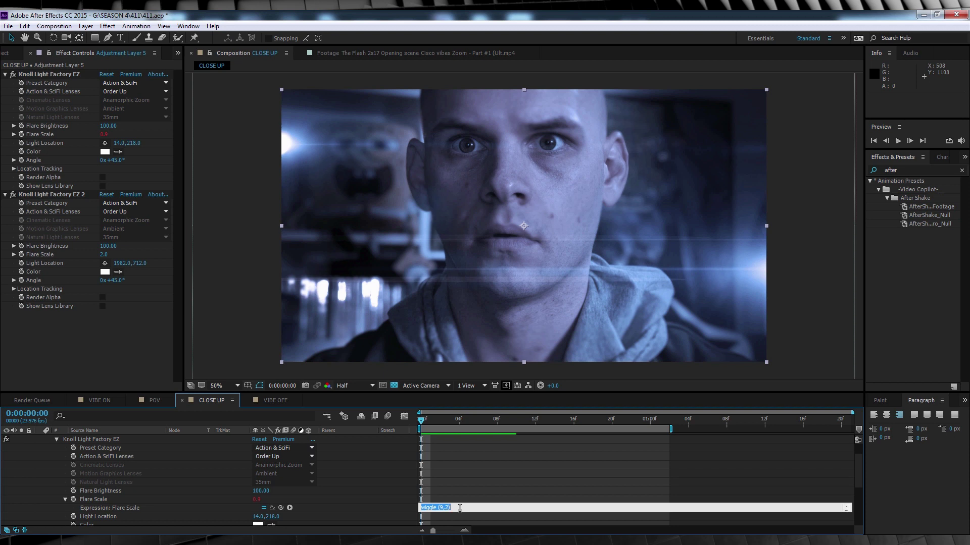
left_click(459, 481)
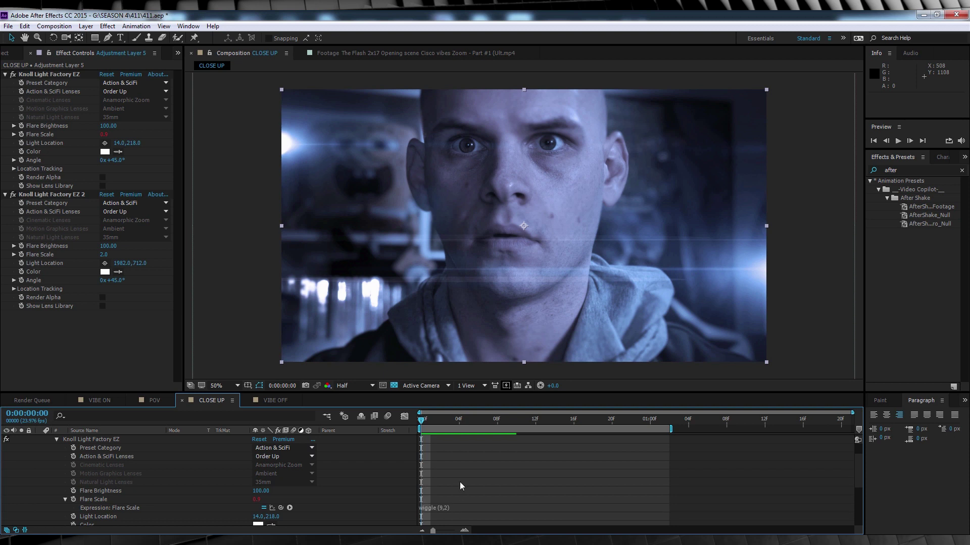
key("space")
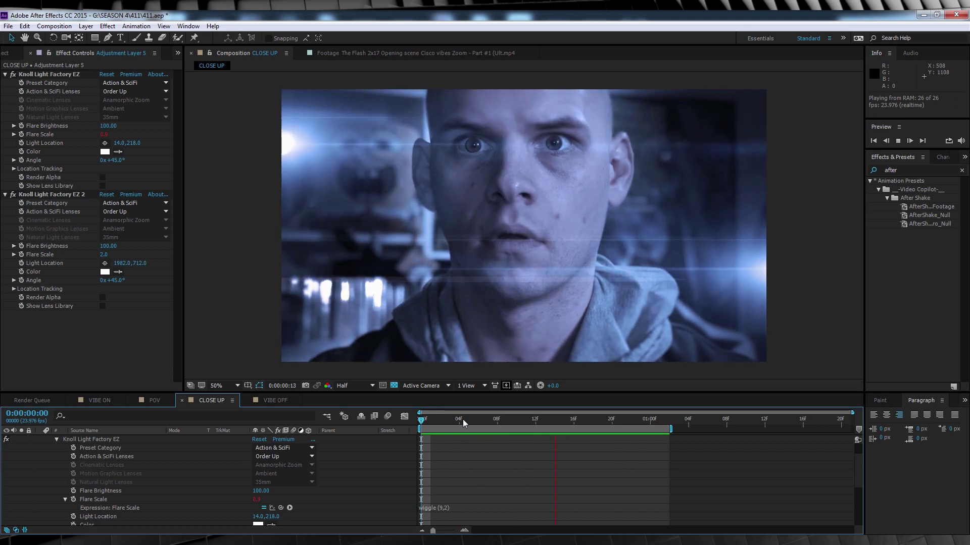
left_click(468, 421)
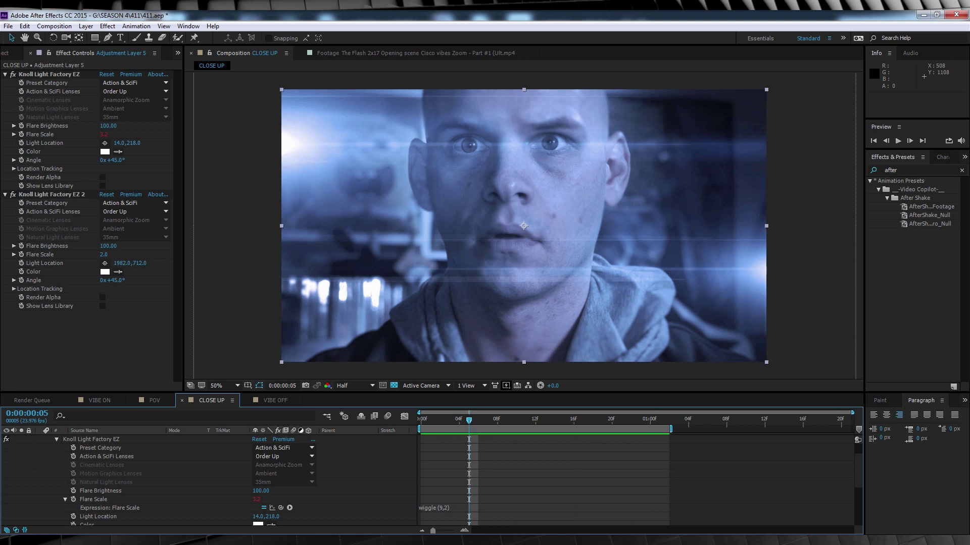
key("alt+Tab")
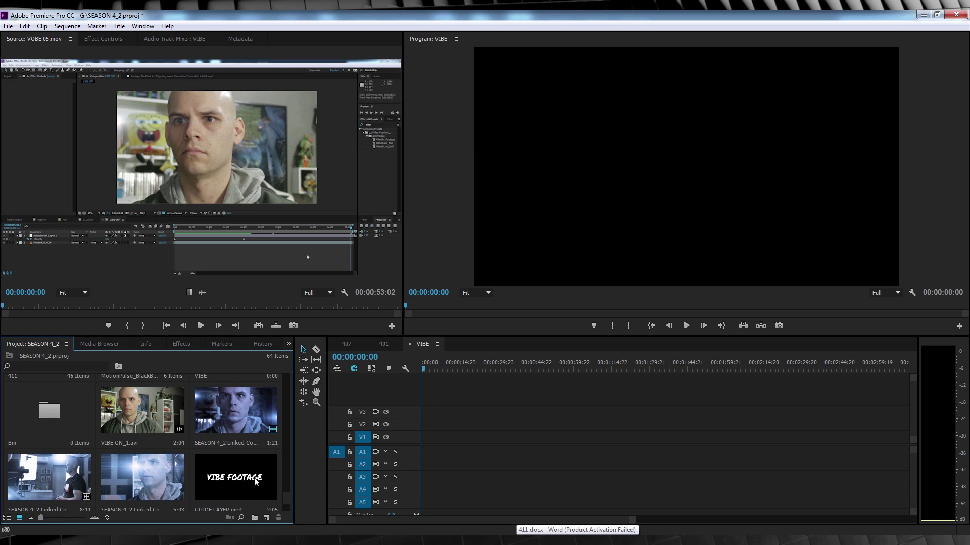
- Load GUIDE LAYER.mp4 into the Source monitor, play it, and scrub to the NO FOOTAGE card
scroll(247, 475, "down", 1)
left_click(228, 406)
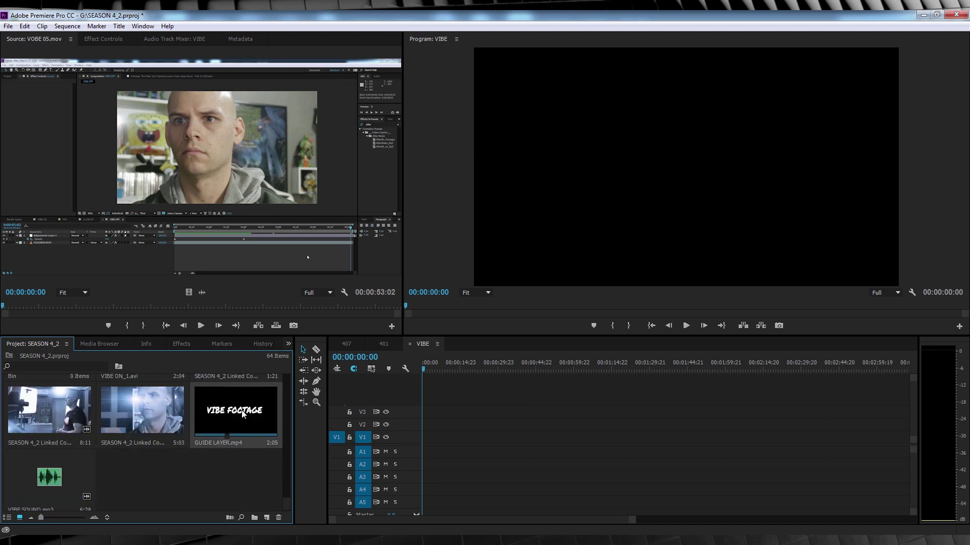
double_click(243, 415)
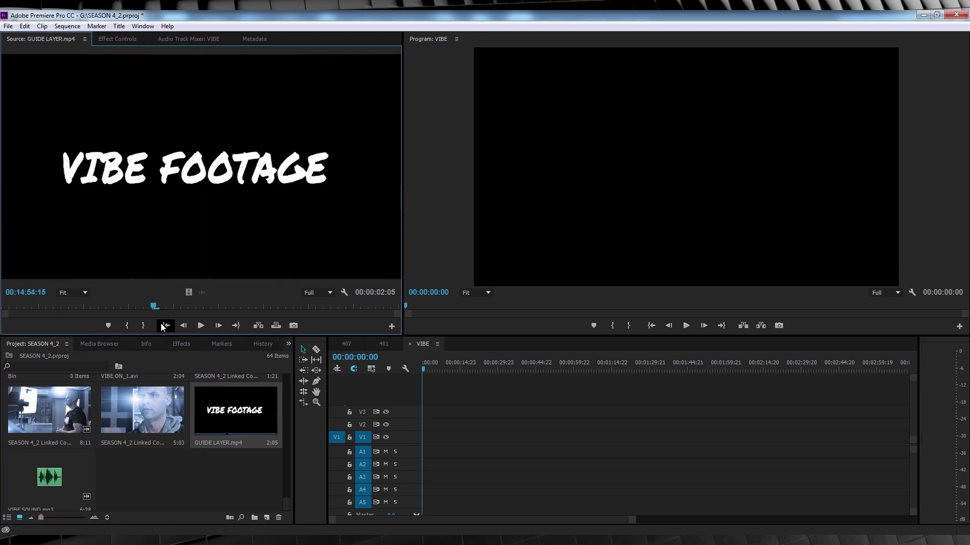
left_click(201, 325)
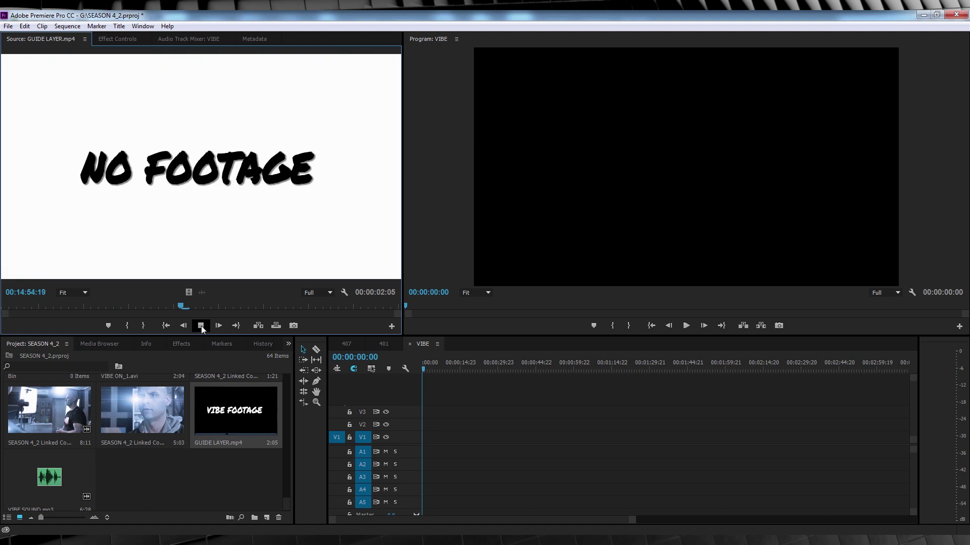
left_click(201, 325)
left_click(19, 305)
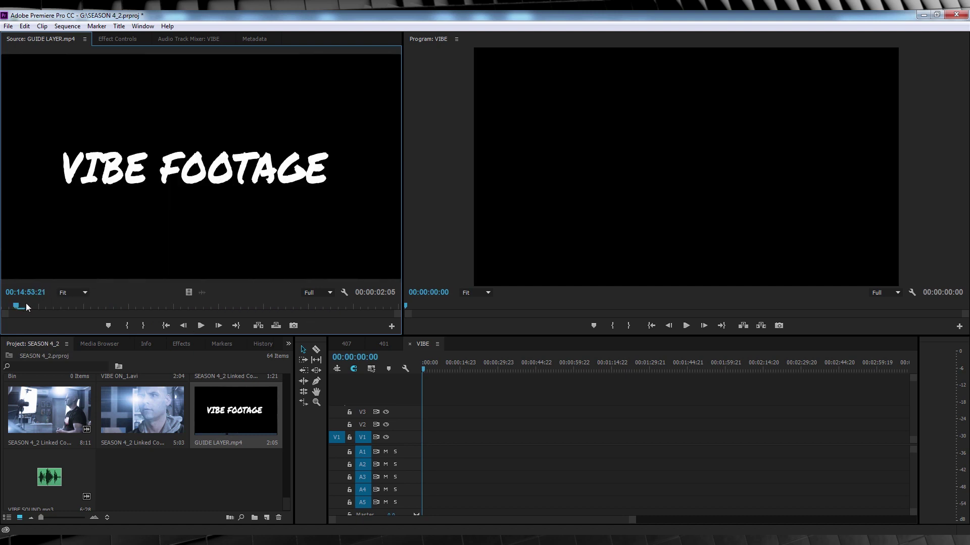
left_click_drag(89, 305, 179, 305)
- Place VIBE ON_1.avi and GUIDE LAYER.mp4 at the start of the VIBE sequence and zoom in
scroll(211, 424, "up", 3)
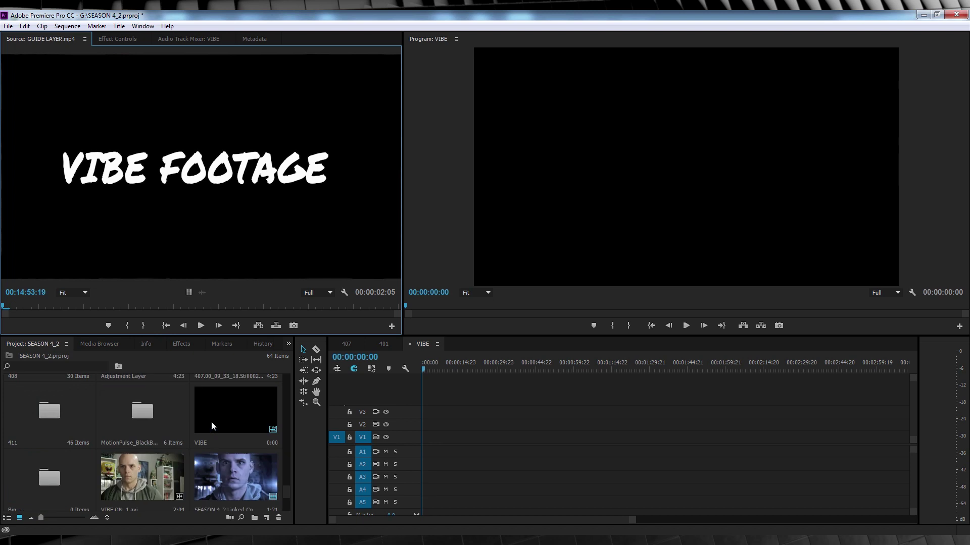
left_click_drag(167, 469, 428, 441)
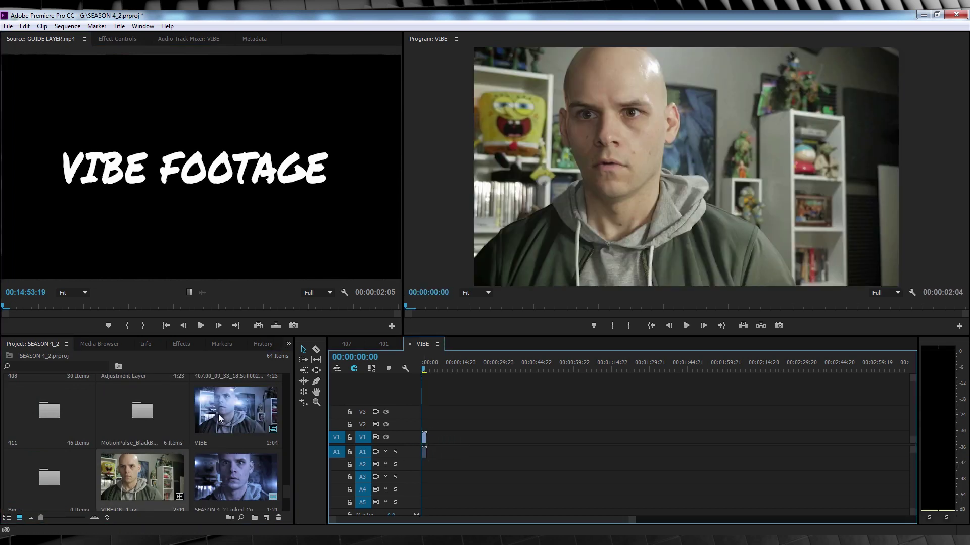
scroll(207, 454, "down", 1)
scroll(208, 455, "down", 1)
left_click_drag(224, 411, 423, 428)
left_click_drag(621, 522, 537, 520)
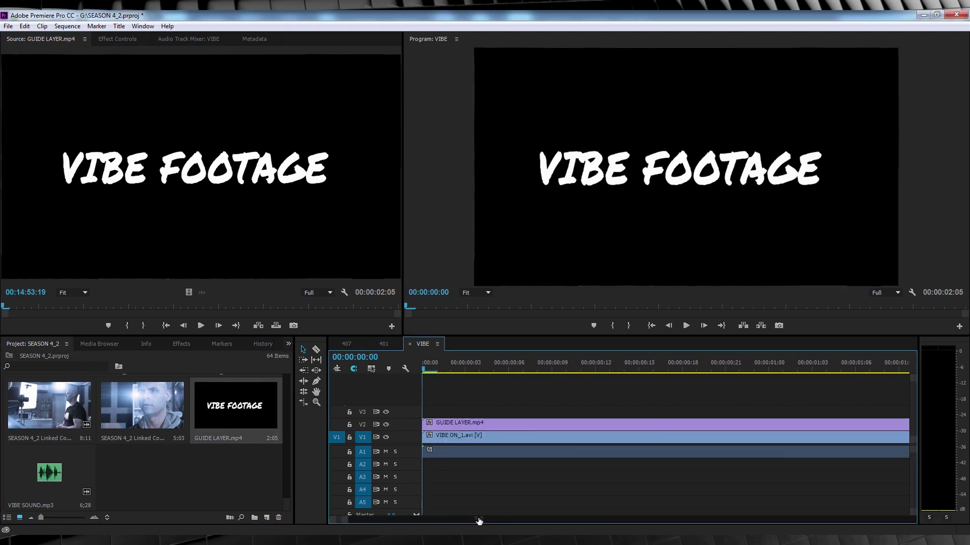
- Split VIBE ON_1 at 00:00:00:08 and where VIBE FOOTAGE starts, deleting the short piece
left_click_drag(428, 367, 627, 367)
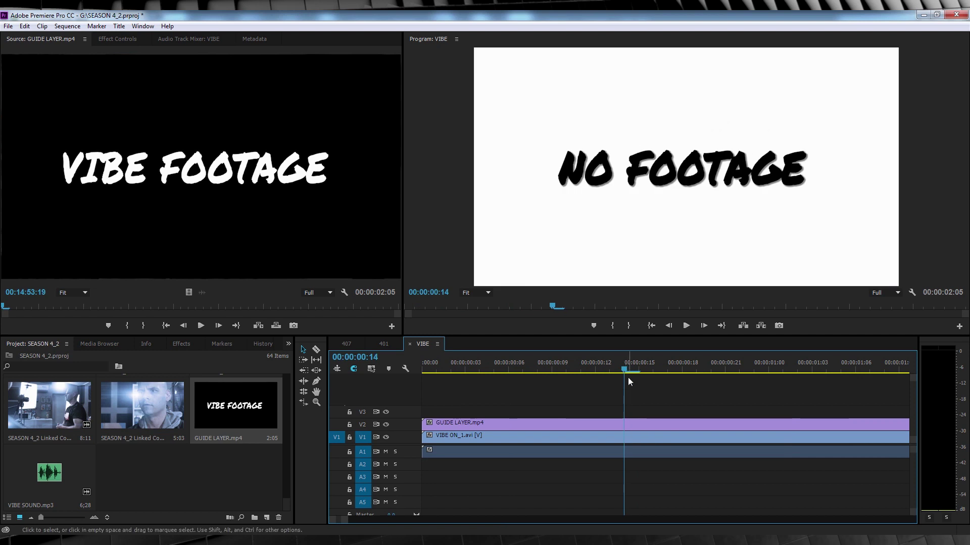
key("c")
key("v")
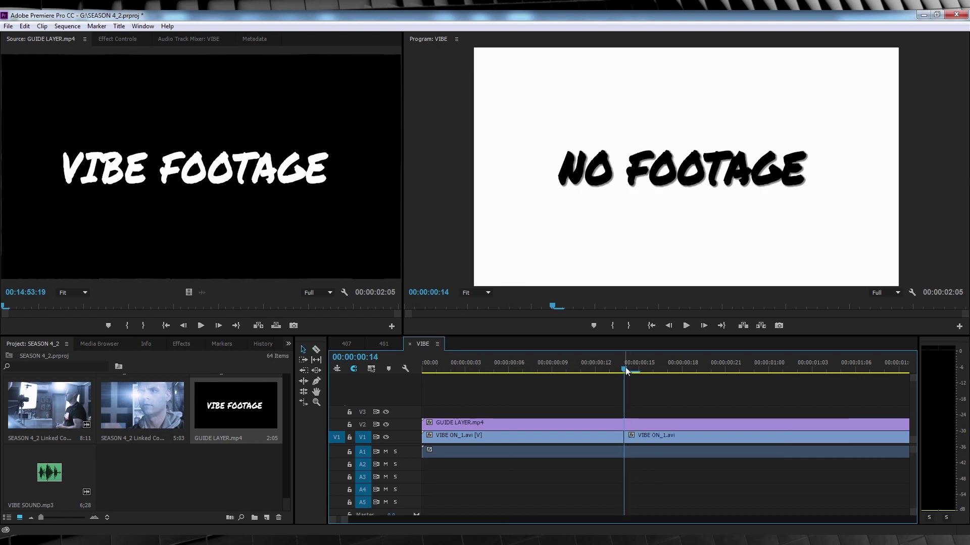
left_click_drag(629, 371, 641, 370)
key("c")
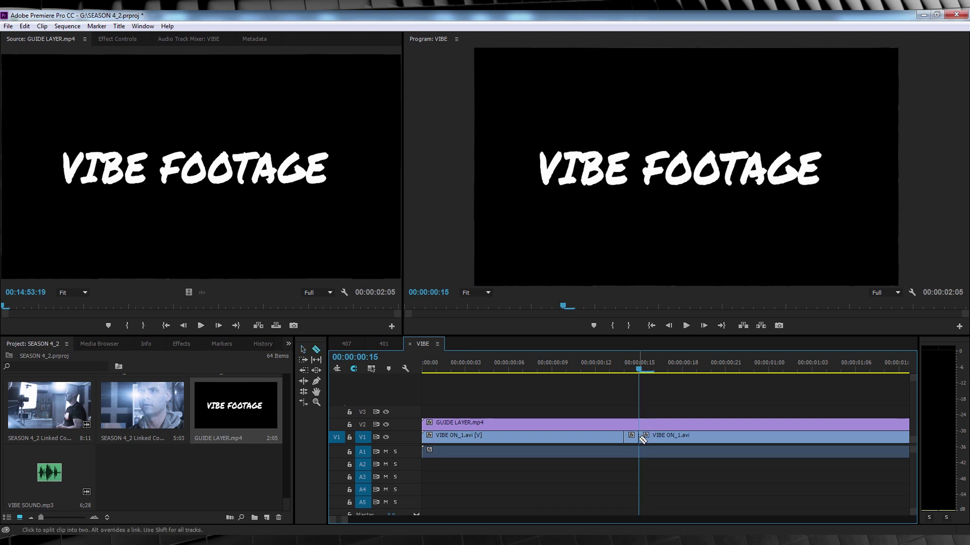
key("v")
left_click(632, 439)
key("Delete")
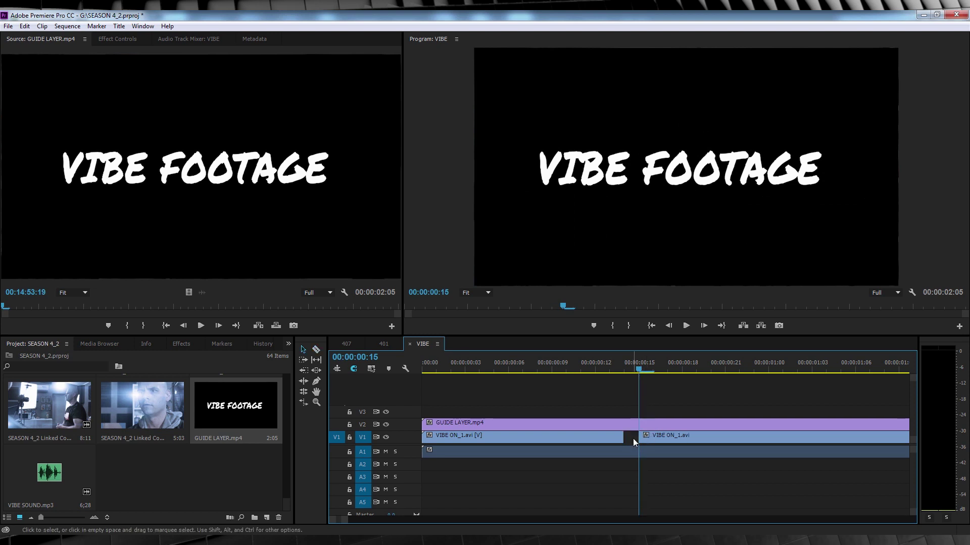
- Split V1 at the guide changes around 00:00:01:00 and 00:00:01:06, removing the short piece
left_click_drag(639, 369, 695, 369)
key("c")
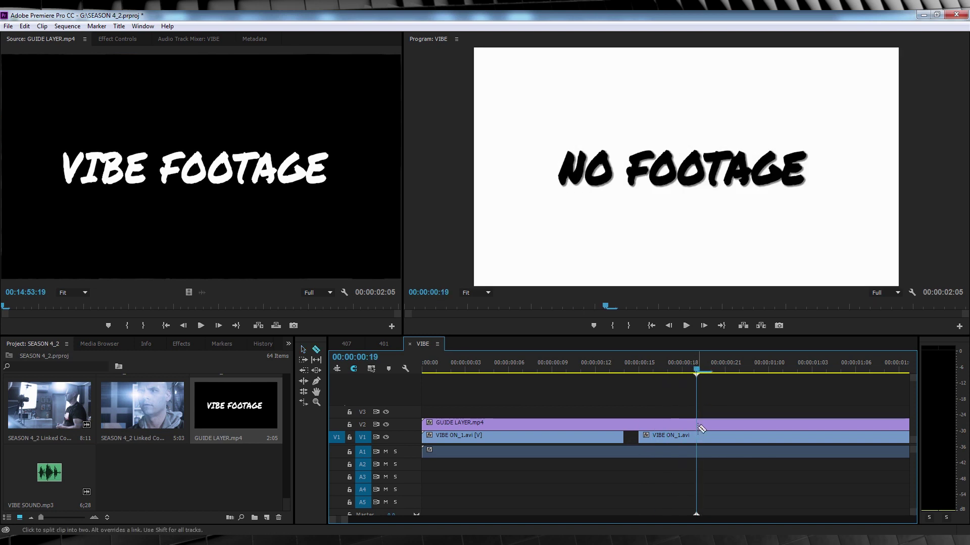
left_click(706, 370)
key("c")
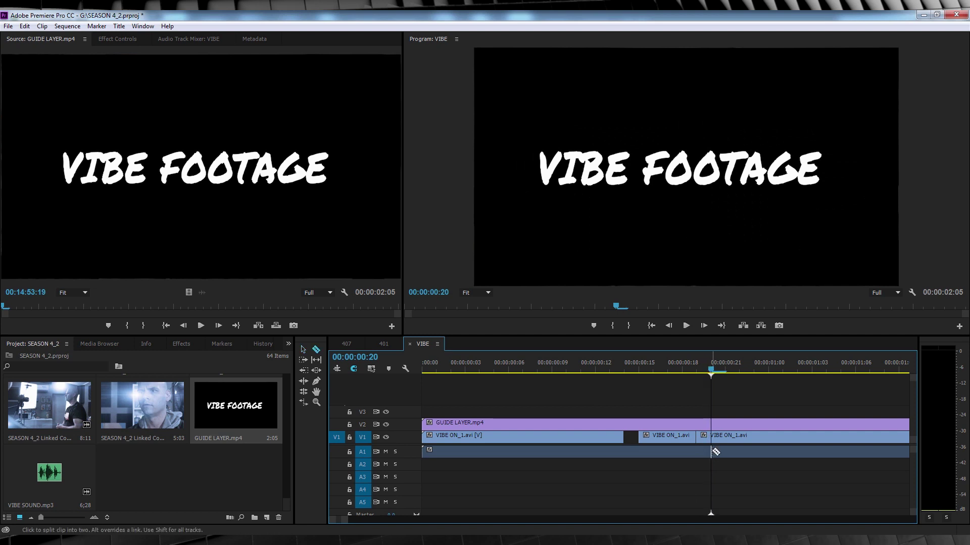
left_click(711, 437)
left_click_drag(711, 368, 769, 370)
left_click(772, 440)
key("minus")
left_click(731, 367)
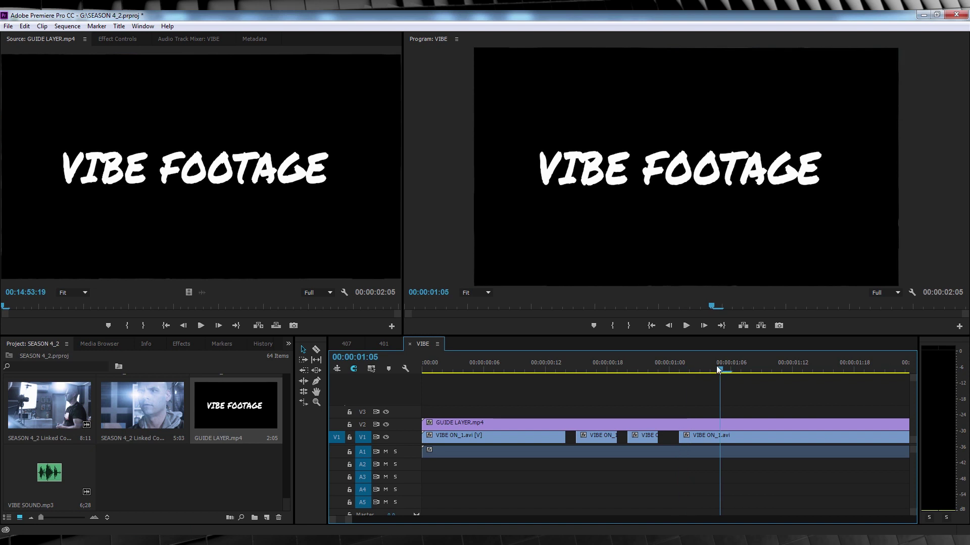
left_click(738, 439)
key("v")
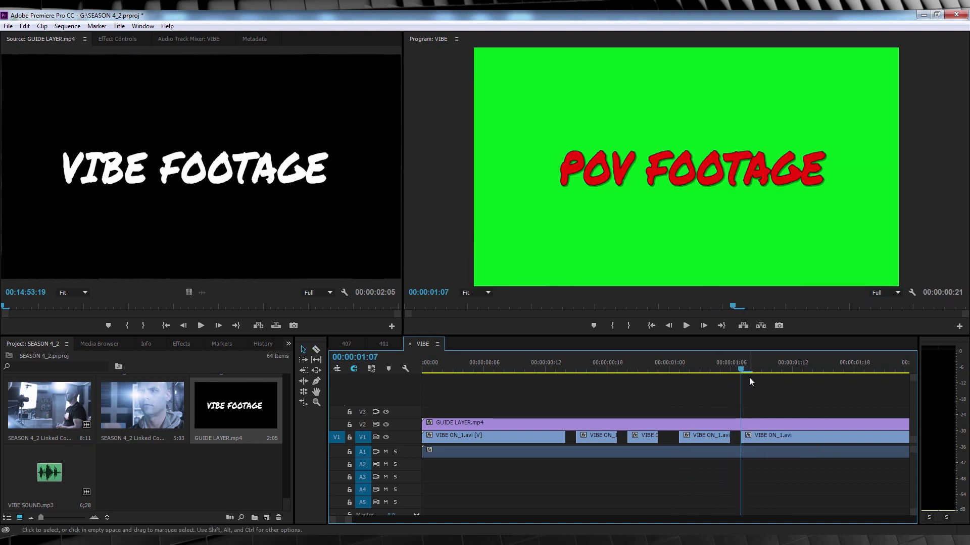
- Cut V1 at 00:00:01:09 and 00:00:01:13 and delete the piece between, leaving a gap
left_click(762, 368)
left_click(768, 437)
left_click(792, 369)
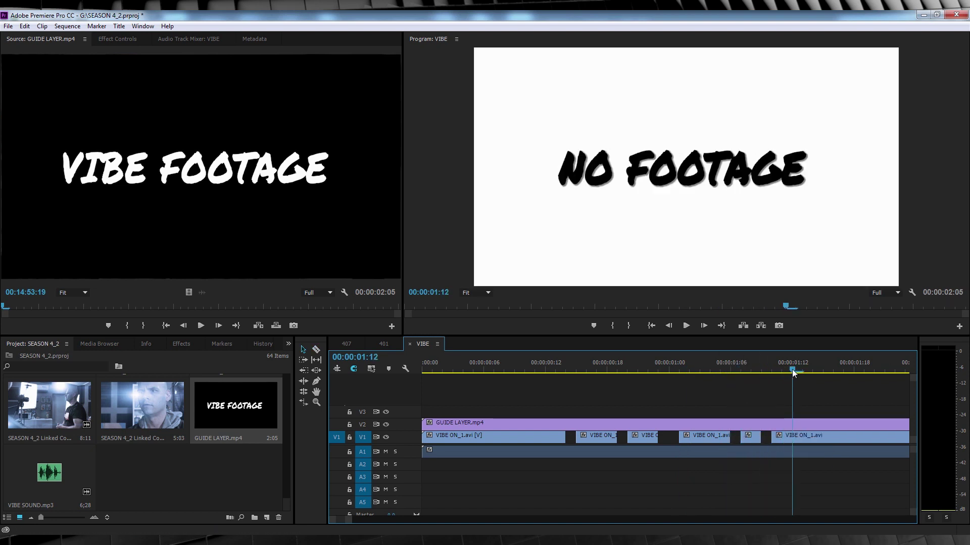
left_click(802, 372)
left_click(798, 435)
key("Delete")
- Cut V1 at 00:00:01:18, remove the short piece near 00:00:01:20, and zoom the timeline out
left_click(855, 375)
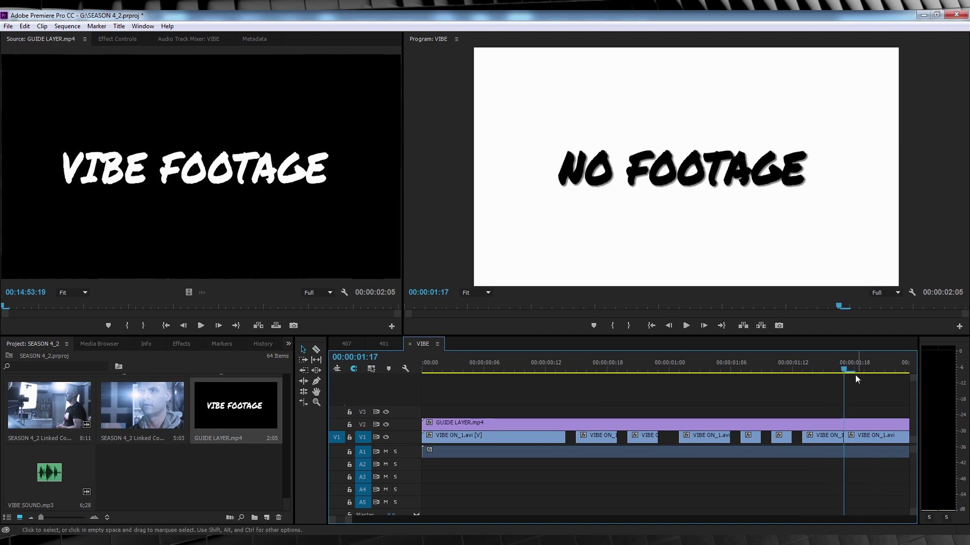
key("c")
left_click(854, 437)
key("v")
key("Right")
key("Right")
key("Right")
left_click(876, 436)
key("Delete")
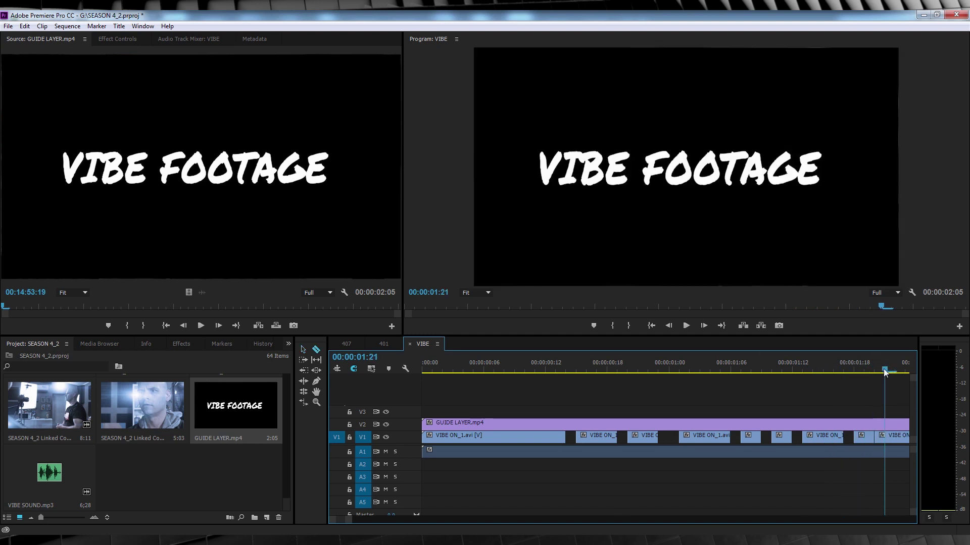
key("minus")
left_click_drag(662, 372, 709, 368)
key("minus")
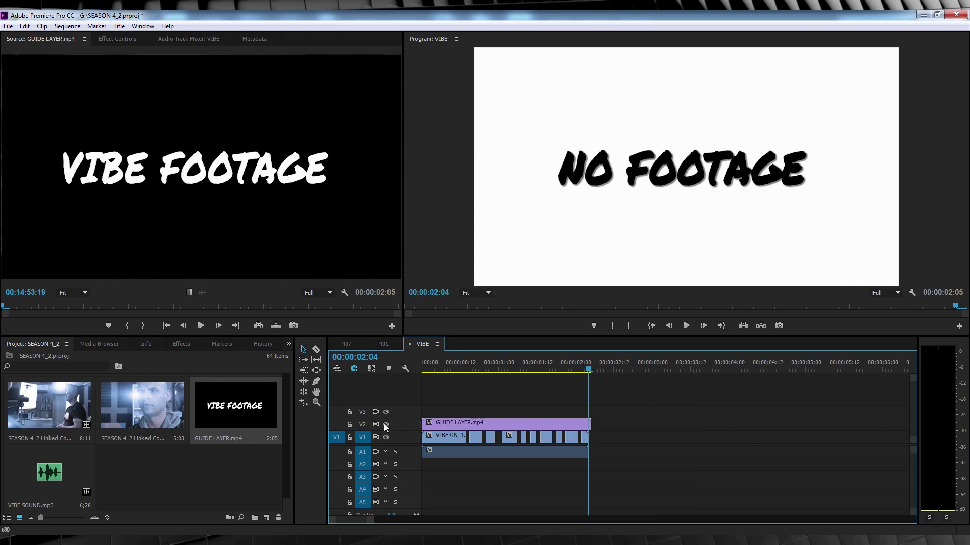
- Hide the V2 guide layer, play back the cut-up footage, then show the guide again
left_click(386, 424)
left_click(423, 362)
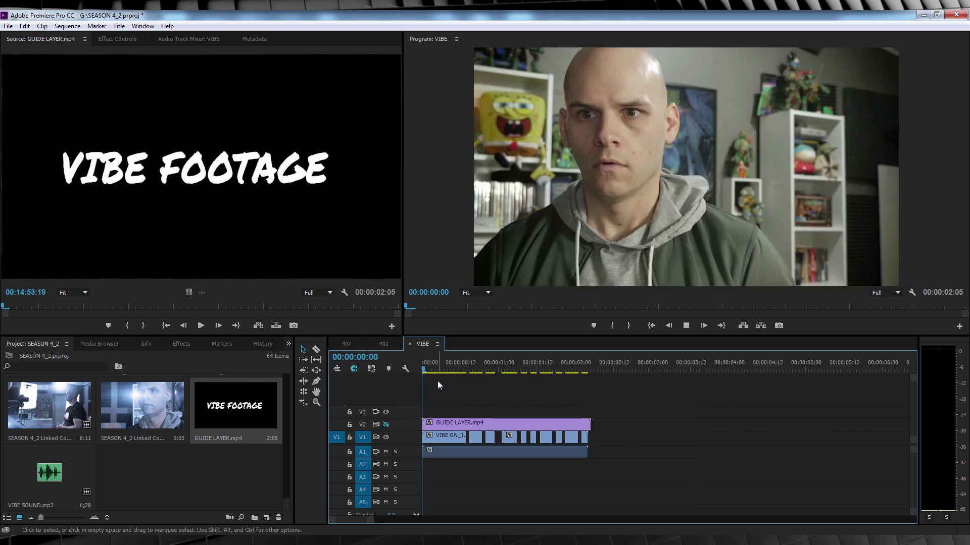
key("space")
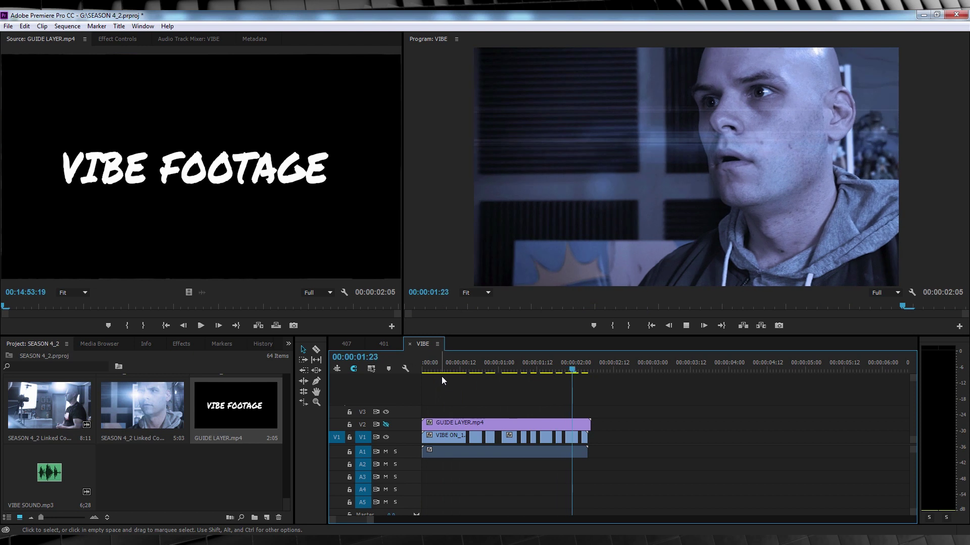
left_click(569, 363)
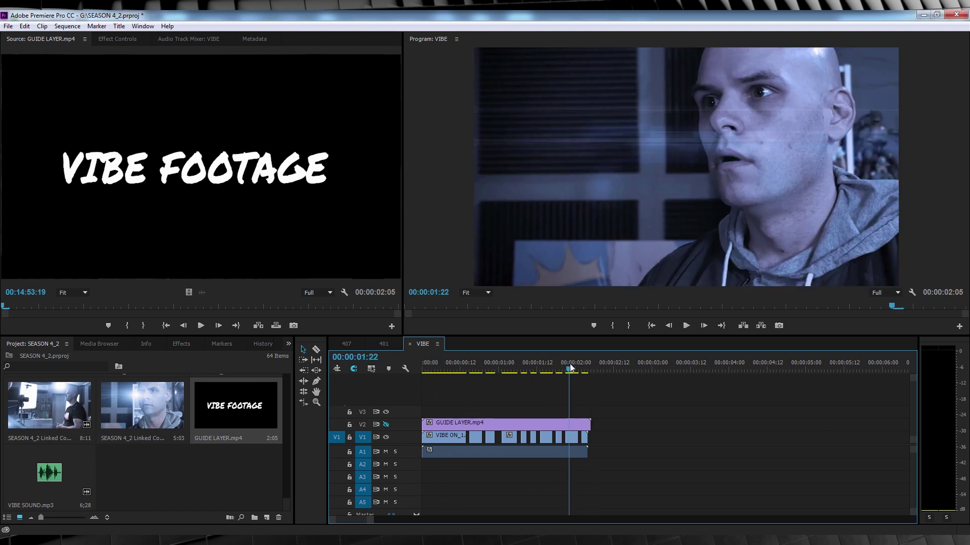
left_click(572, 364)
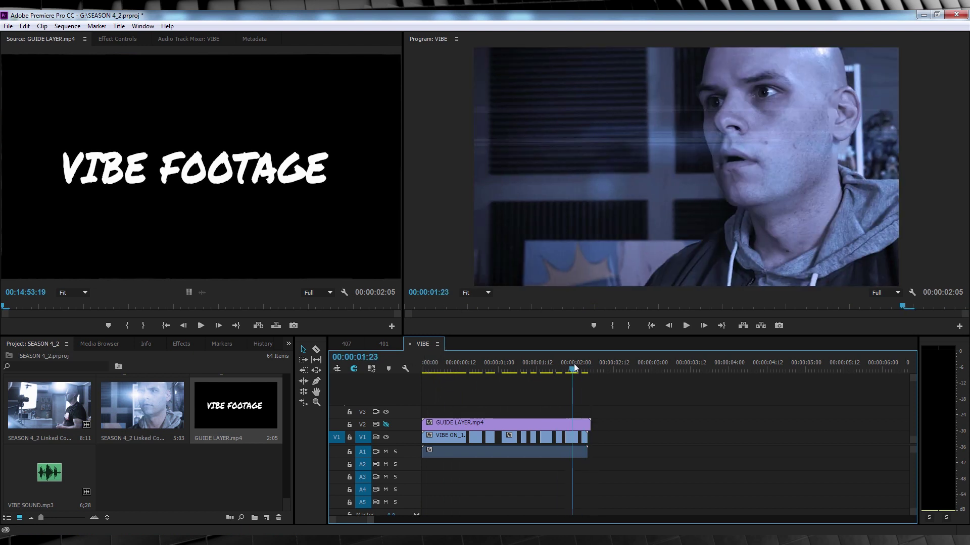
left_click(386, 426)
left_click_drag(487, 363, 524, 363)
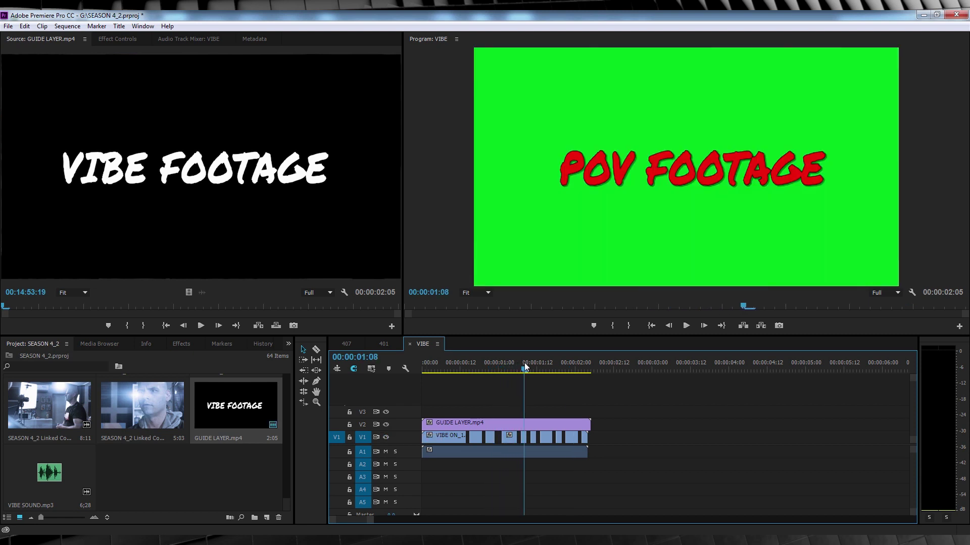
- Mark 00:00:00:21–00:00:01:02 in Linked Comp 22_1.avi, move GUIDE LAYER to V3, and drop the range on V2
left_click(69, 410)
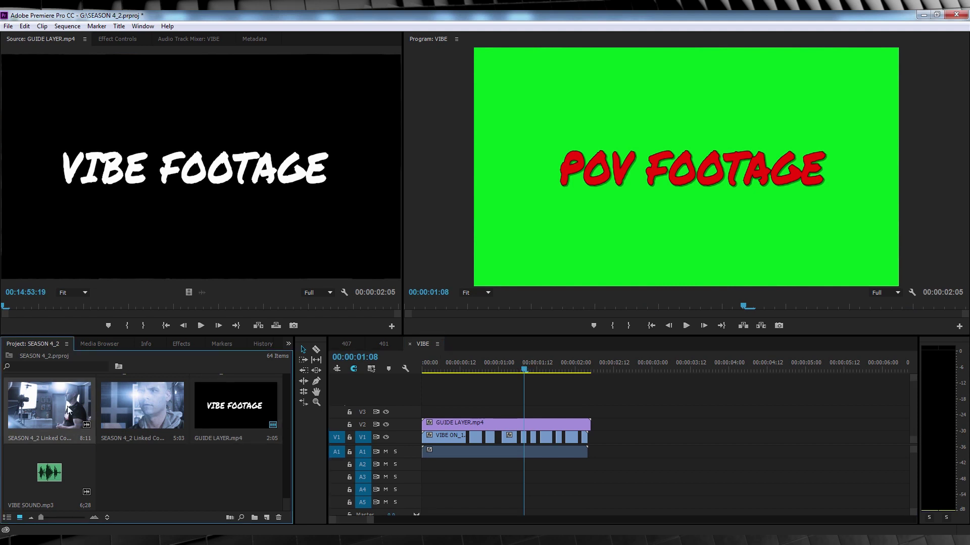
double_click(69, 410)
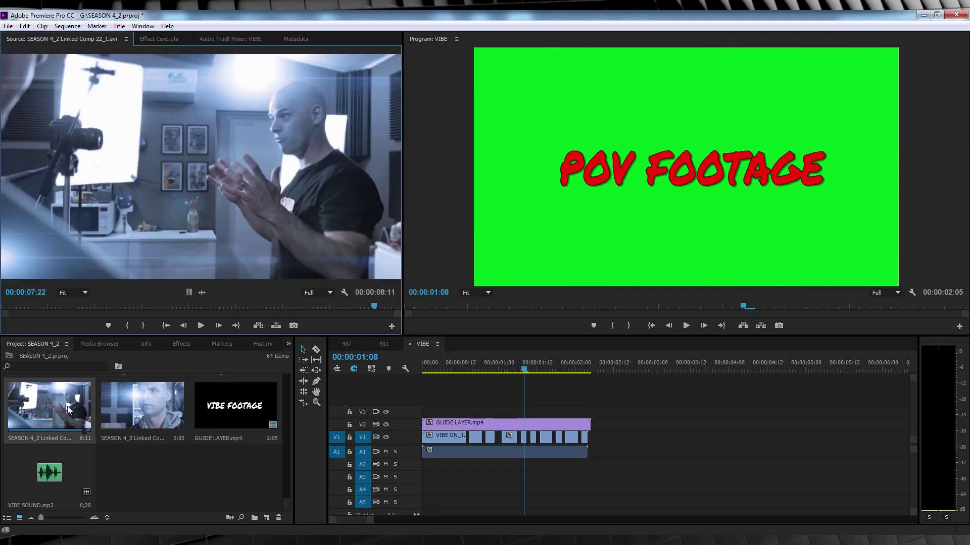
left_click(43, 306)
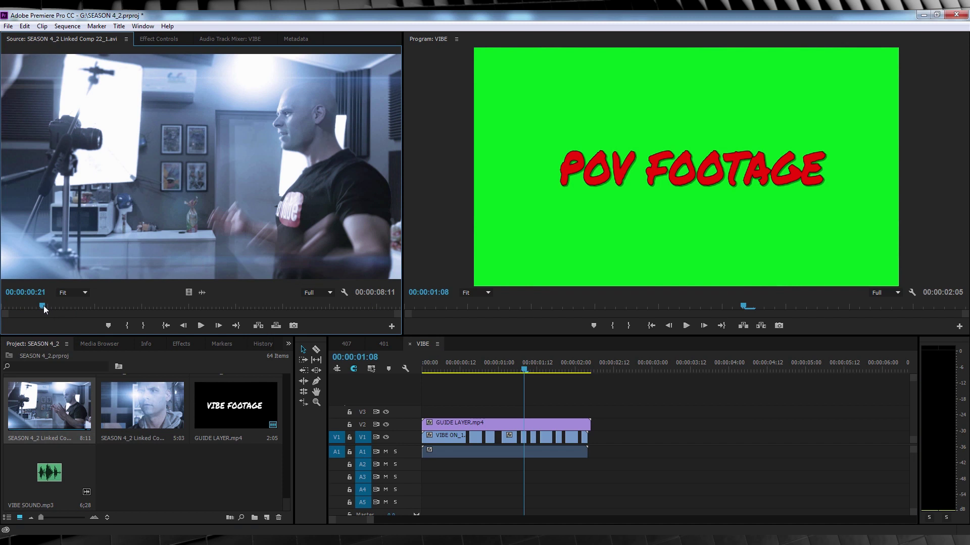
left_click(128, 325)
left_click(52, 306)
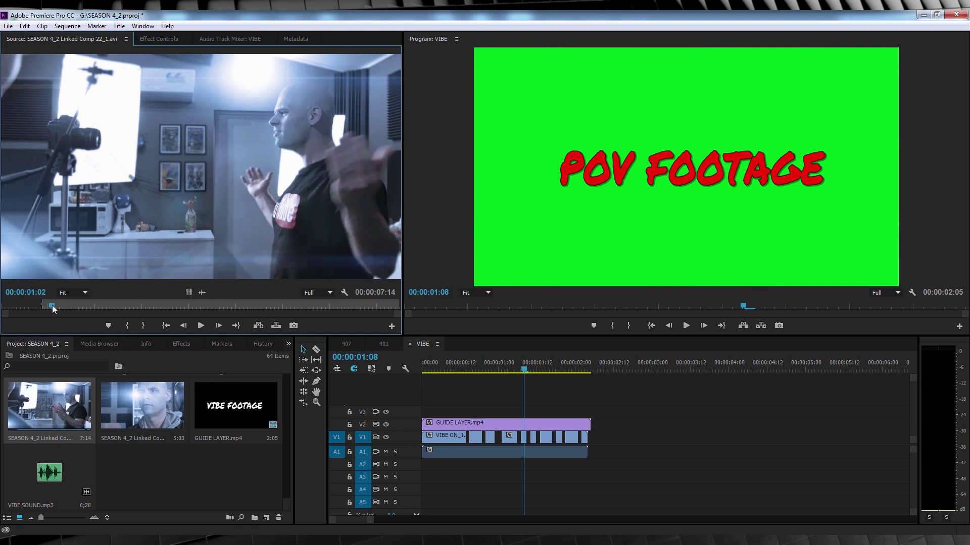
left_click(141, 328)
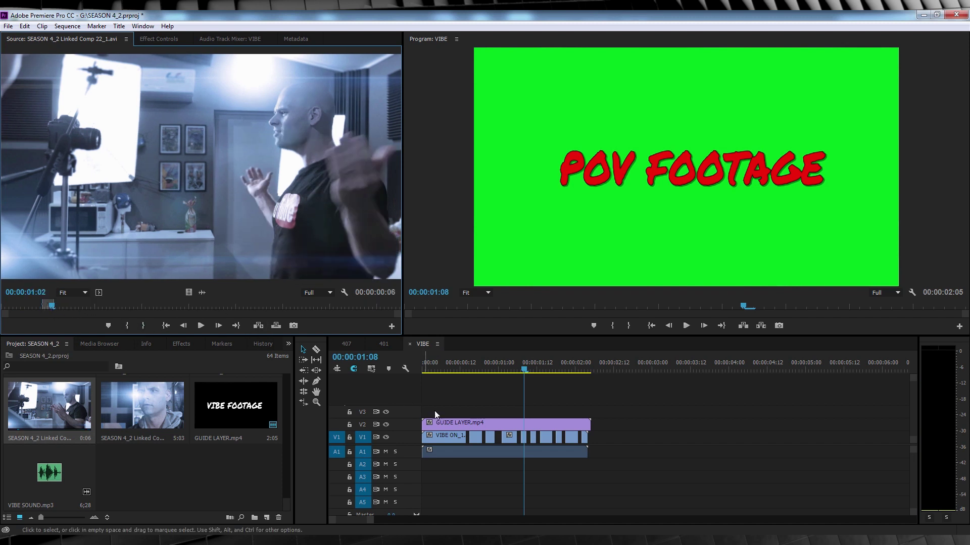
left_click_drag(451, 420, 449, 412)
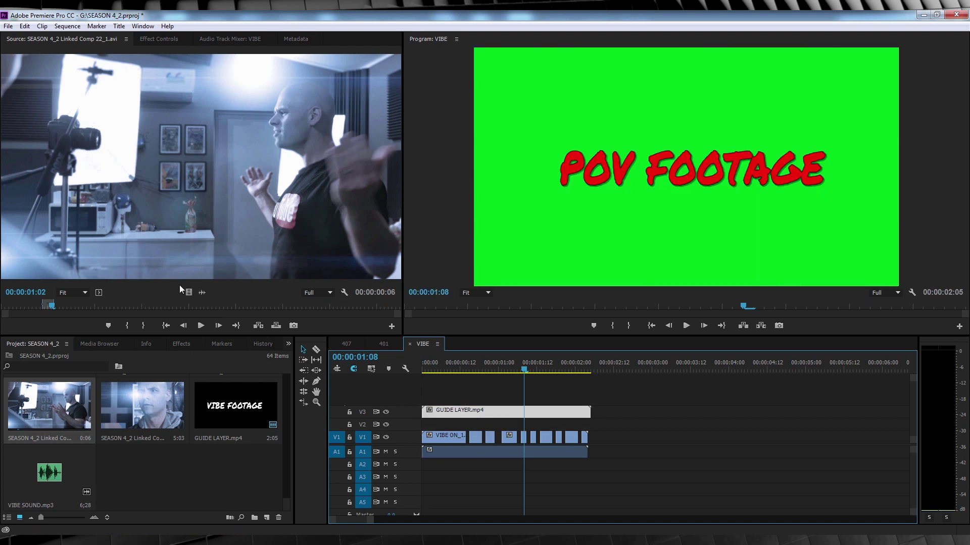
left_click_drag(192, 291, 526, 429)
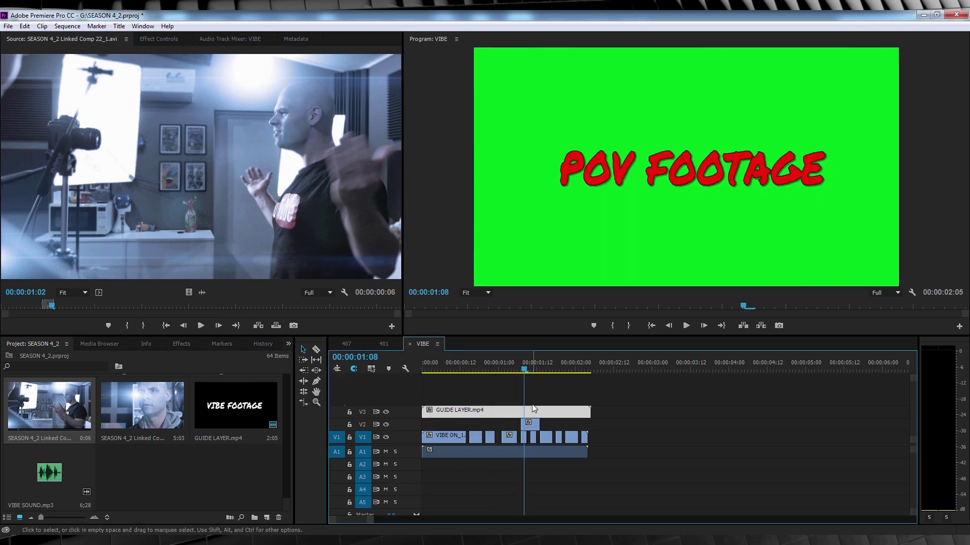
- Trim the V2 POV clip at 00:00:01:09 and lay another short source range at 00:00:01:12
left_click(521, 370)
left_click(523, 366)
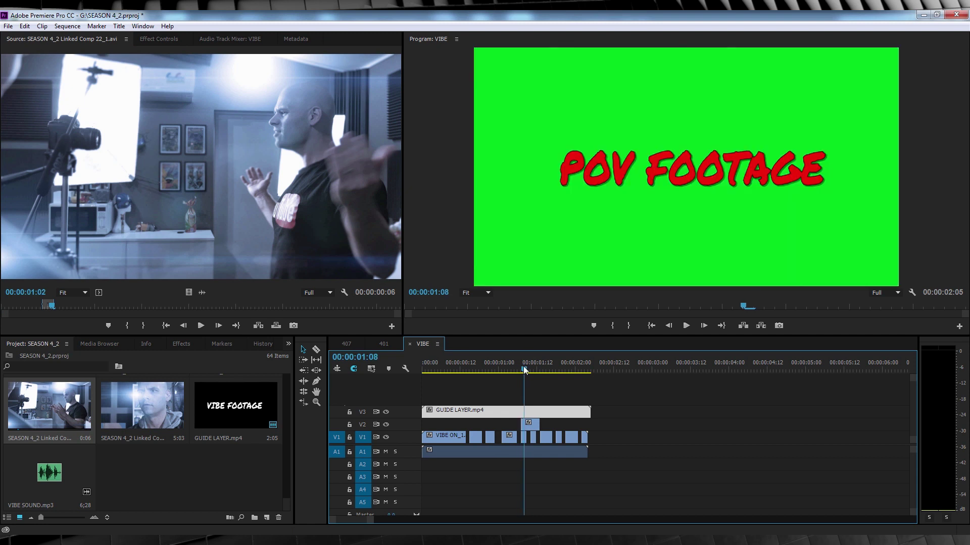
left_click(527, 371)
left_click_drag(539, 423, 528, 421)
left_click_drag(518, 360, 558, 365)
left_click_drag(49, 306, 557, 426)
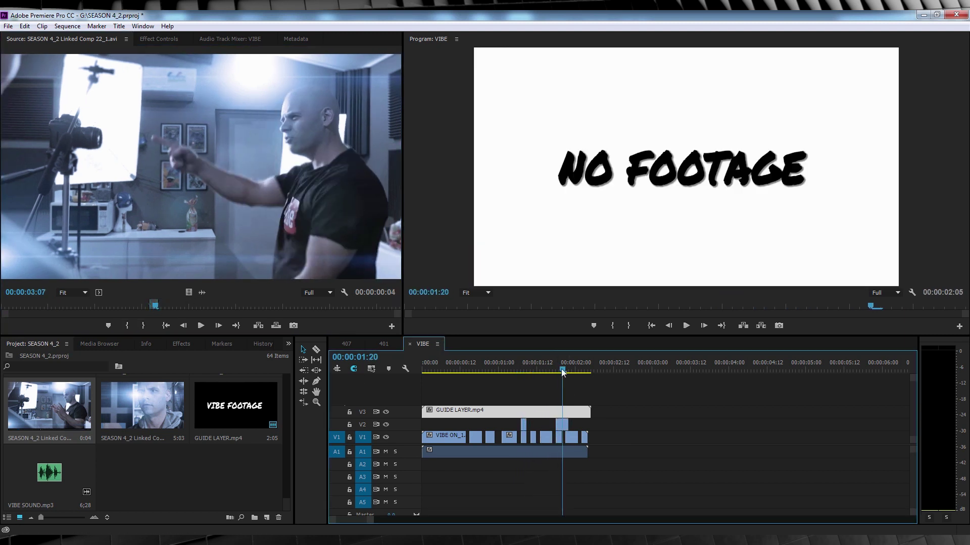
left_click(565, 370)
- Overwrite one more flash frame, then delete GUIDE LAYER.mp4 from V3 and return to the start
left_click(572, 370)
left_click_drag(154, 306, 572, 427)
key("Right")
key("Right")
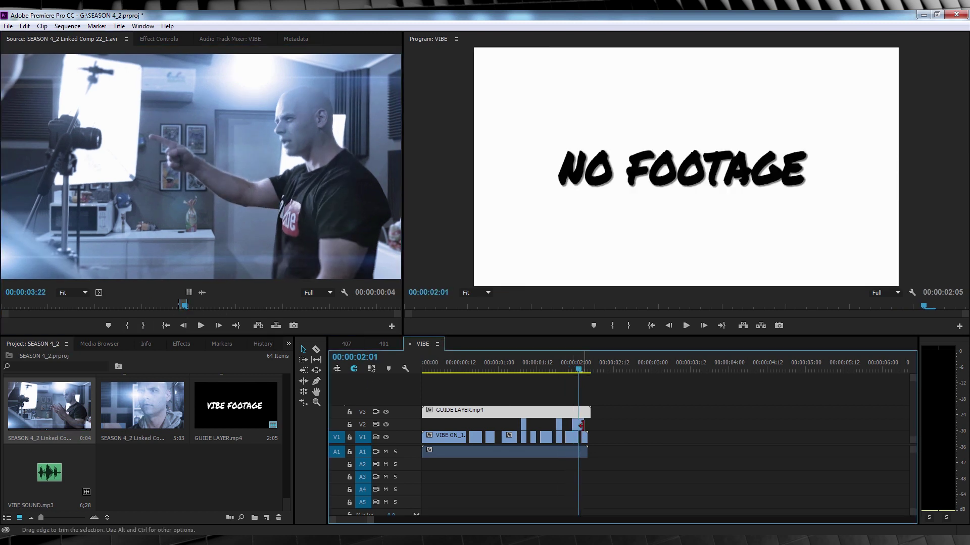
left_click(589, 368)
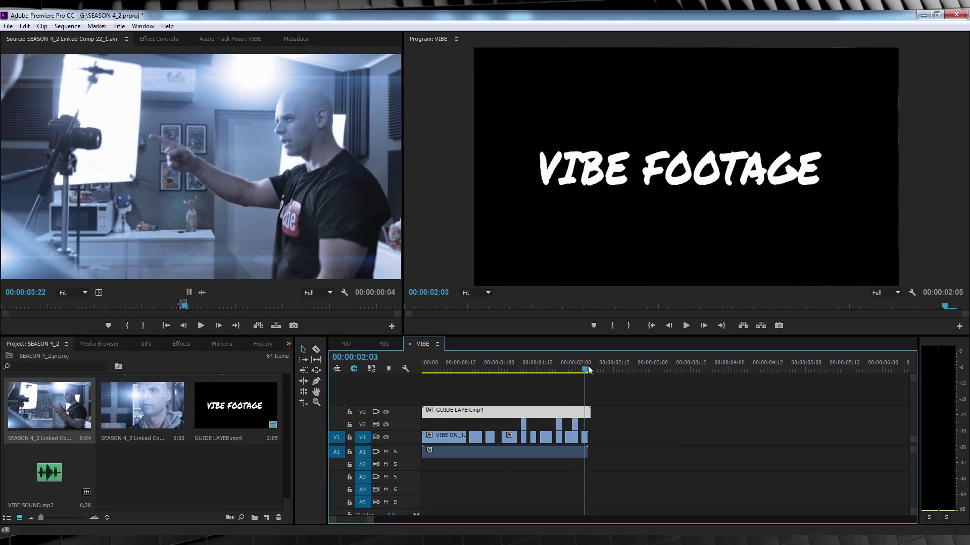
key("Left")
left_click(538, 412)
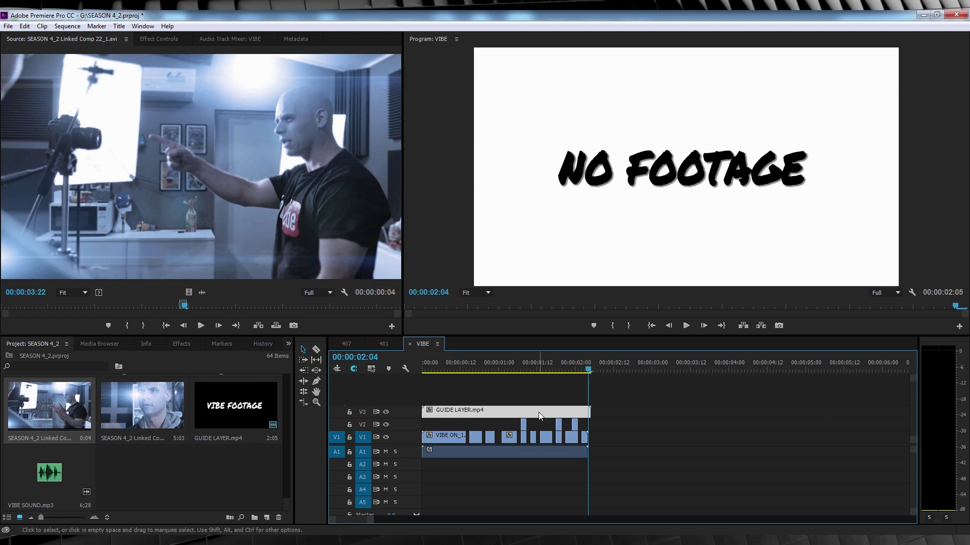
key("Delete")
left_click(431, 370)
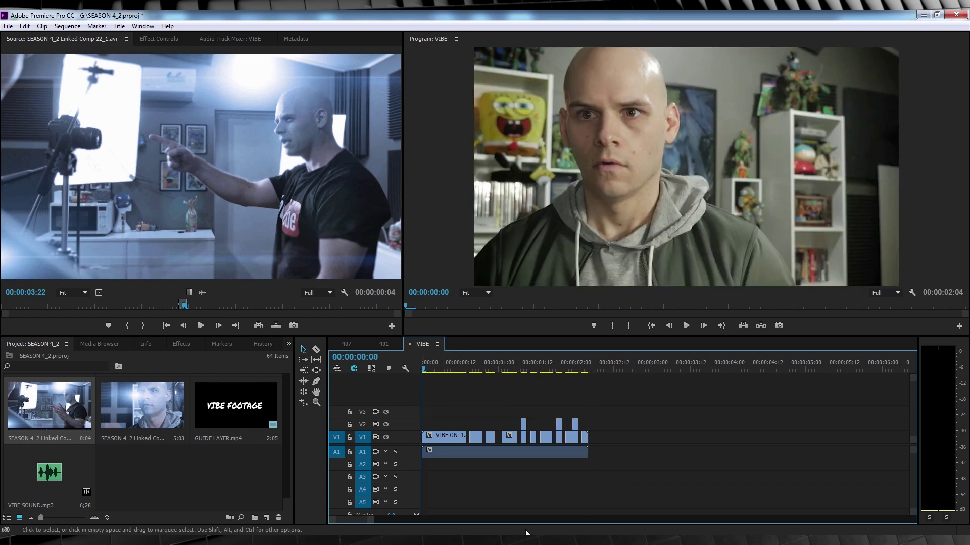
- Play the sequence, then add Linked Comp 22 and Linked Comp 23 clips to V1 after VIBE ON_1
key("space")
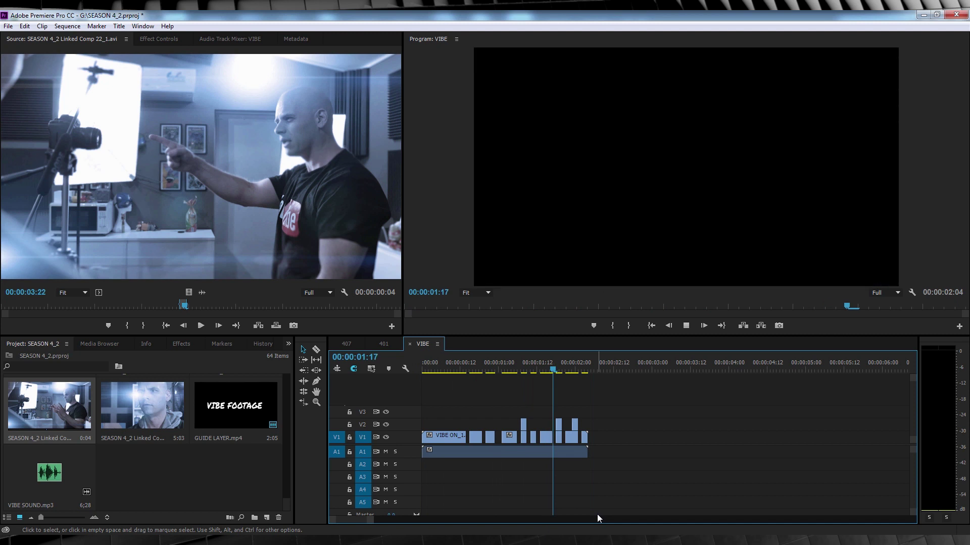
double_click(53, 410)
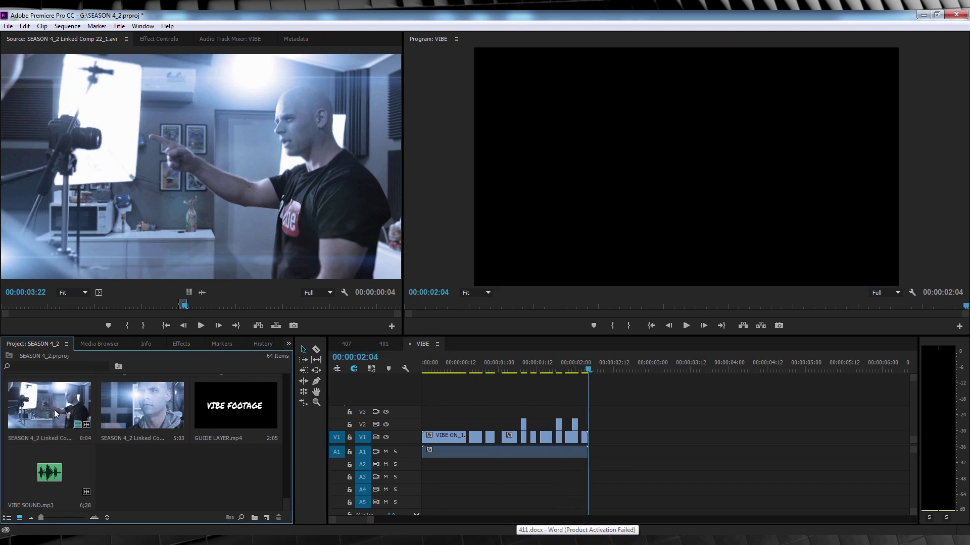
left_click_drag(189, 293, 605, 435)
left_click_drag(591, 363, 677, 363)
scroll(233, 411, "up", 2)
left_click_drag(234, 411, 697, 436)
- Add a source range ending at 06:19 after Comp 23, then append SEASON 4_2 Linked Comp 24.avi
left_click_drag(682, 371, 814, 369)
left_click(242, 306)
left_click_drag(241, 306, 319, 306)
key("o")
left_click_drag(202, 167, 824, 435)
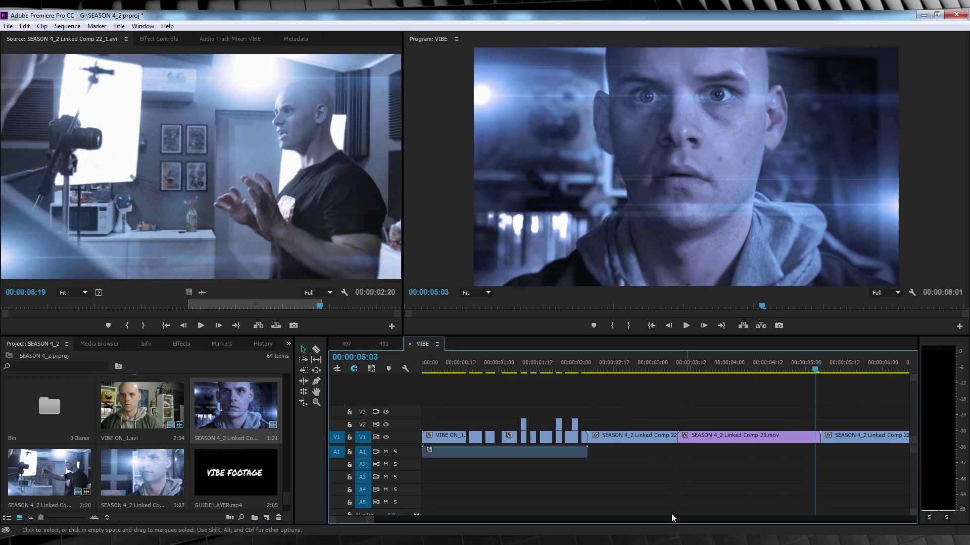
key("minus")
left_click_drag(535, 372, 655, 369)
left_click_drag(174, 473, 671, 436)
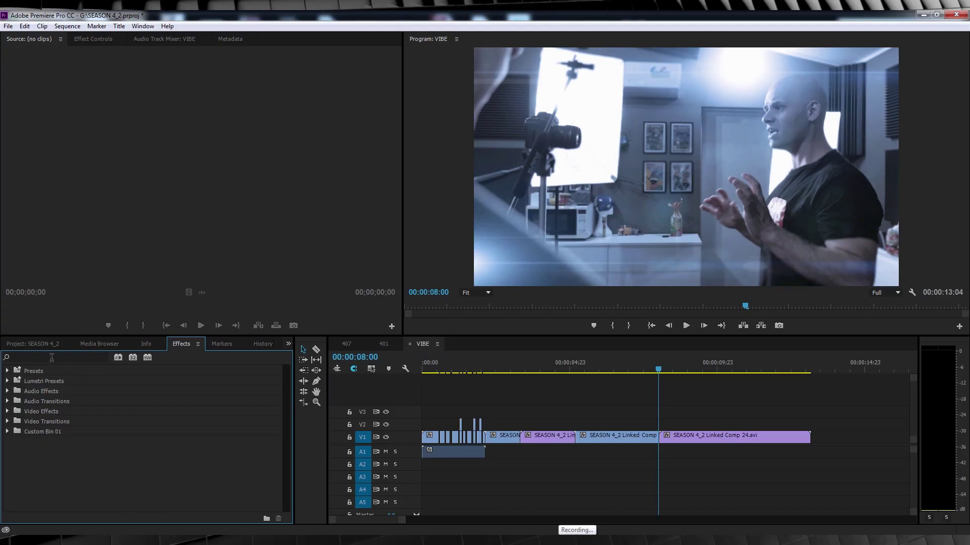
left_click(52, 357)
- Search 'dip', place Dip to White on the V1 cut into Linked Comp 24.avi, and review it
type("dip")
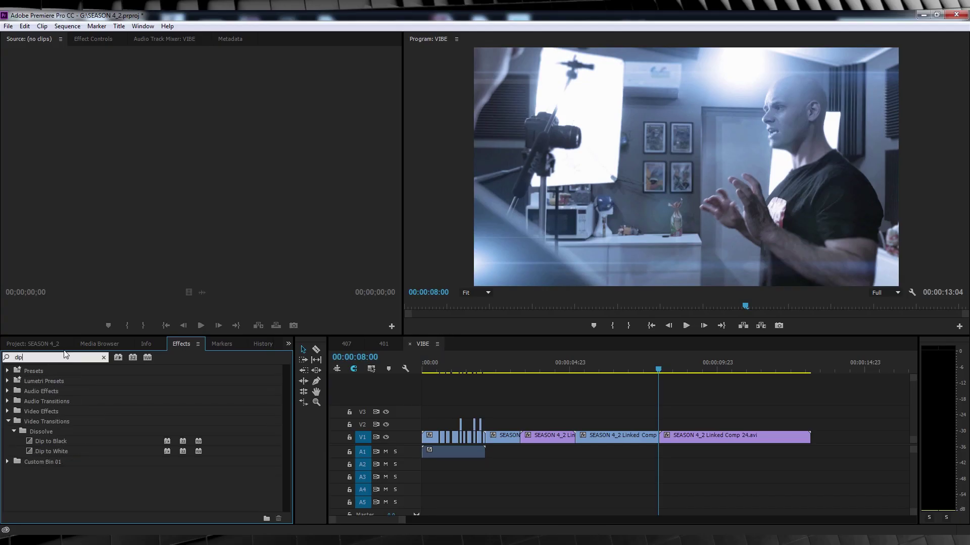
left_click(54, 453)
left_click_drag(54, 453, 463, 392)
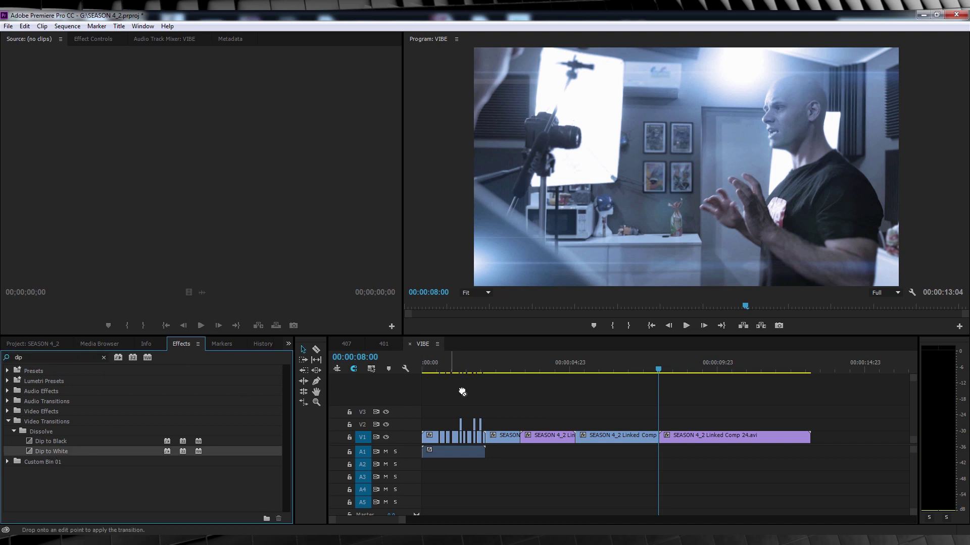
left_click_drag(646, 420, 661, 438)
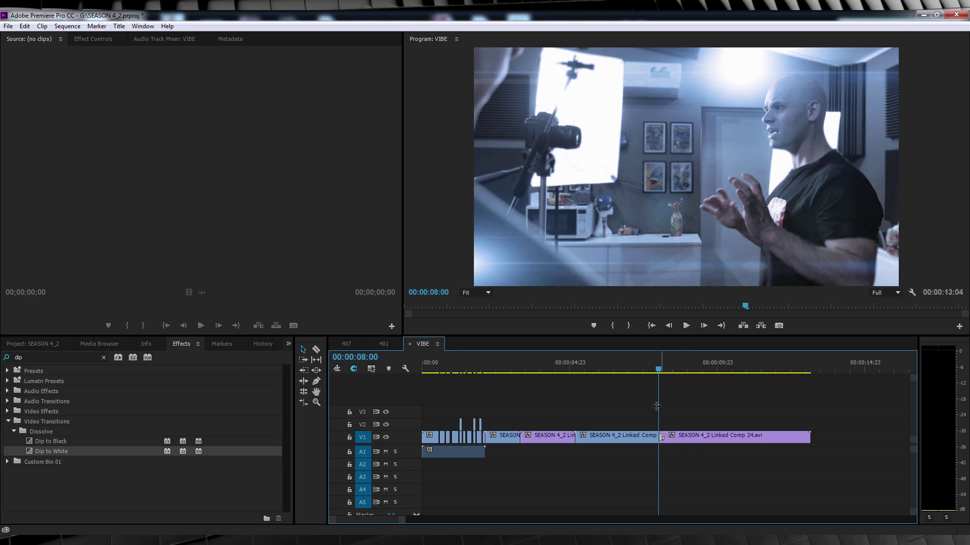
left_click(631, 368)
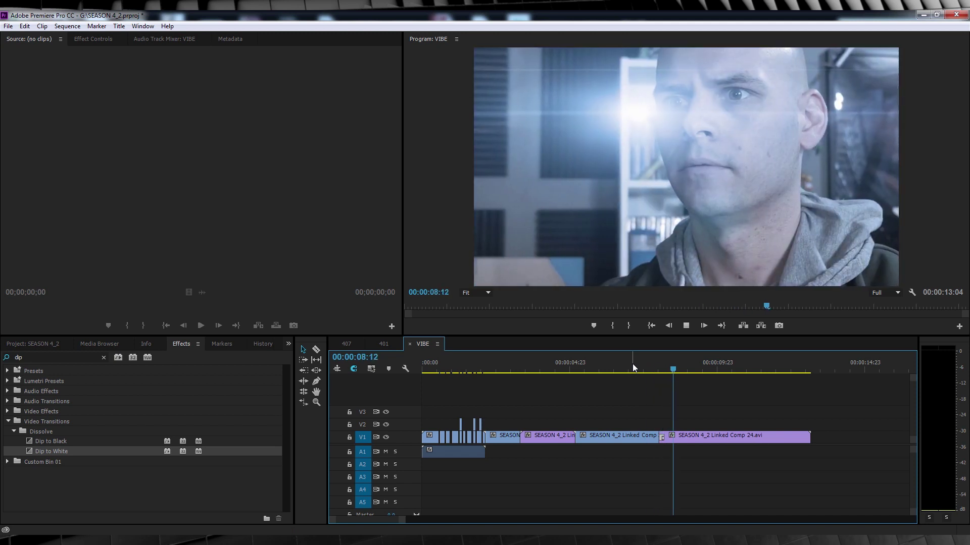
key("space")
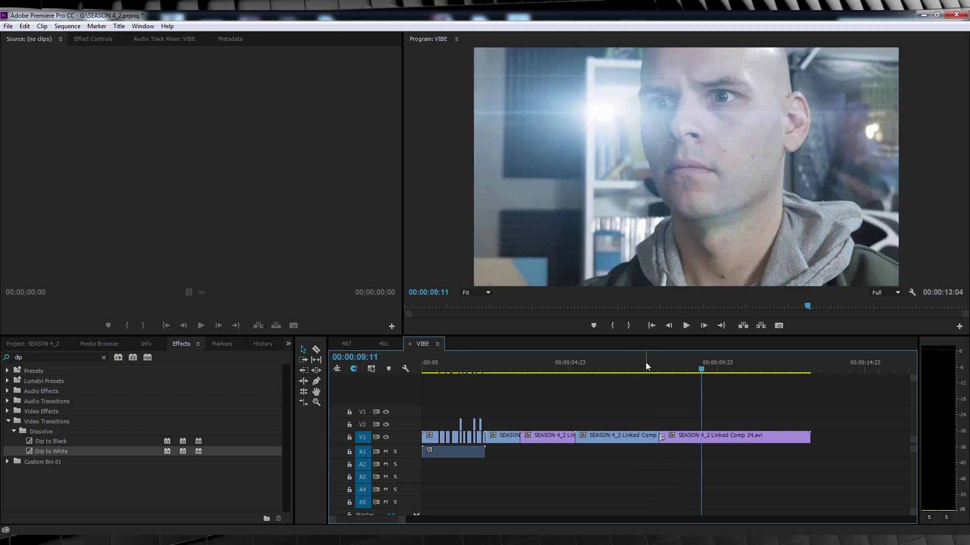
left_click_drag(646, 362, 676, 362)
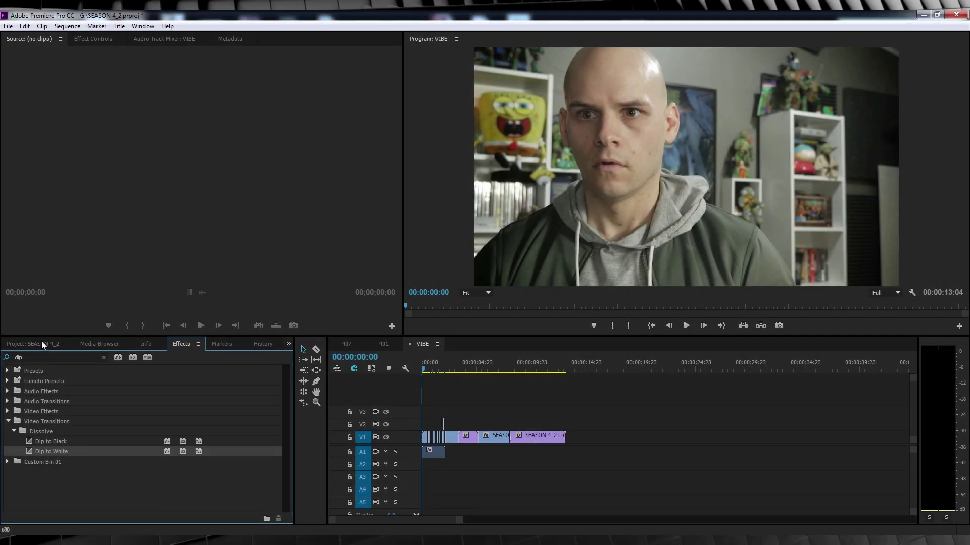
- Drop VIBE SOUND.mp3 onto A2 at 00:00 and play the sequence with the sound
left_click(41, 344)
left_click_drag(46, 482, 405, 465)
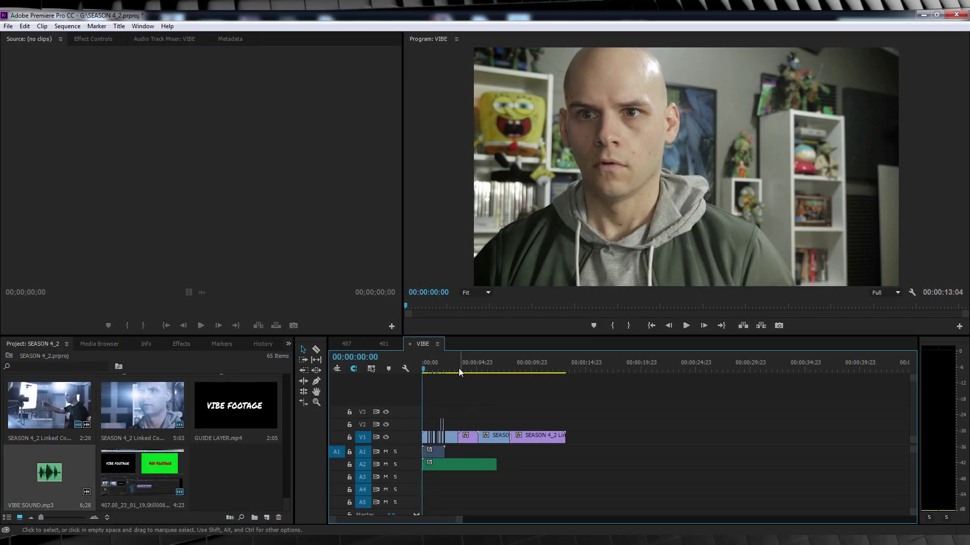
left_click(685, 326)
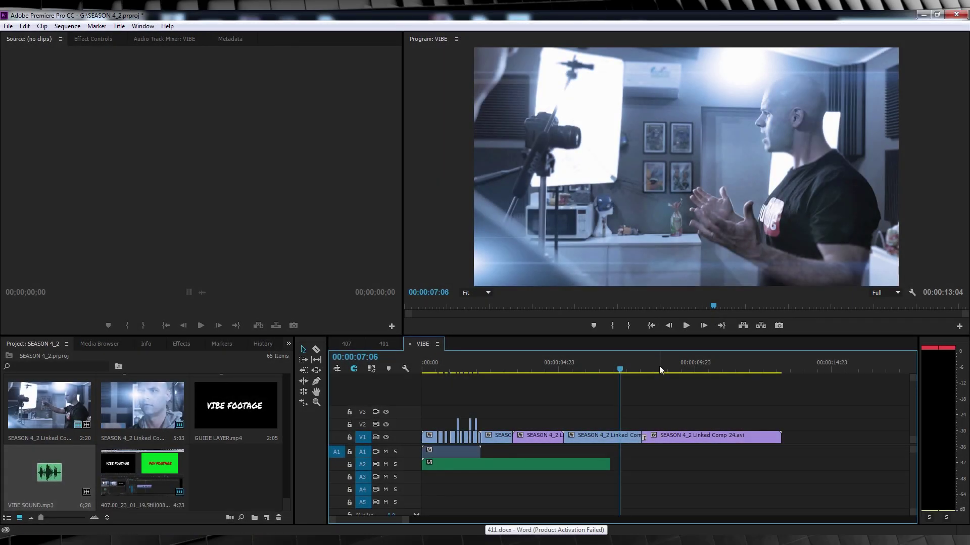
- Razor Linked Comp 22_1.avi at 00:00:06:17 and 06:18 and select the one-frame piece
left_click_drag(410, 520, 387, 525)
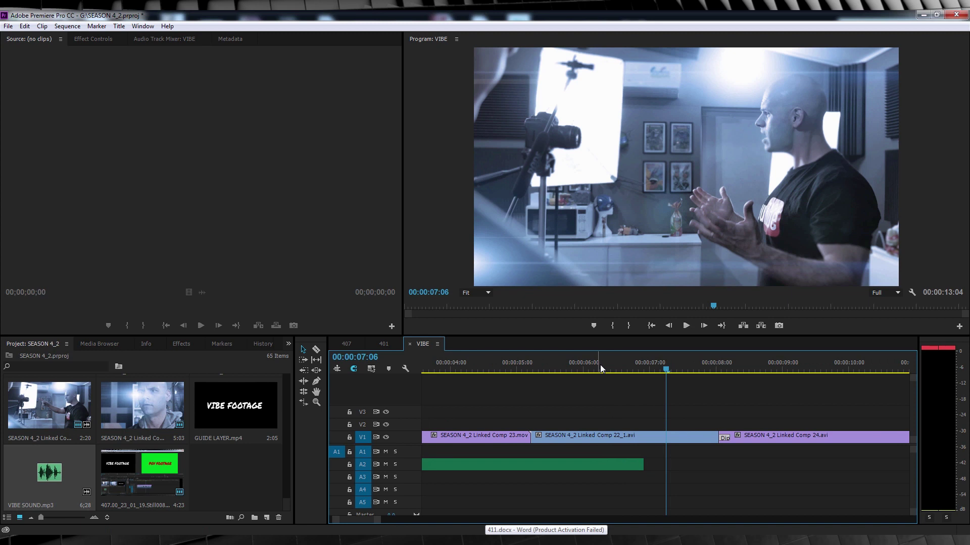
left_click_drag(619, 368, 635, 368)
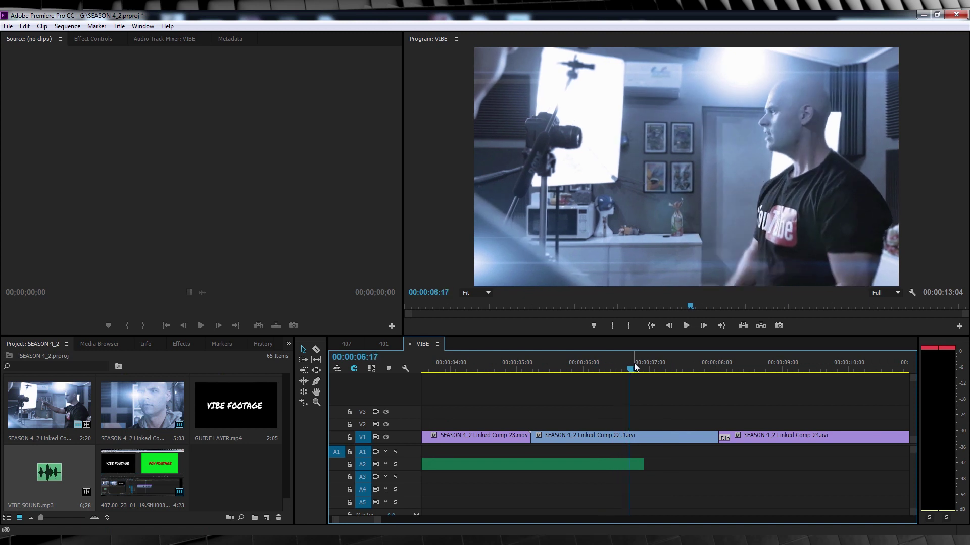
key("c")
left_click(631, 438)
key("=")
key("=")
key("=")
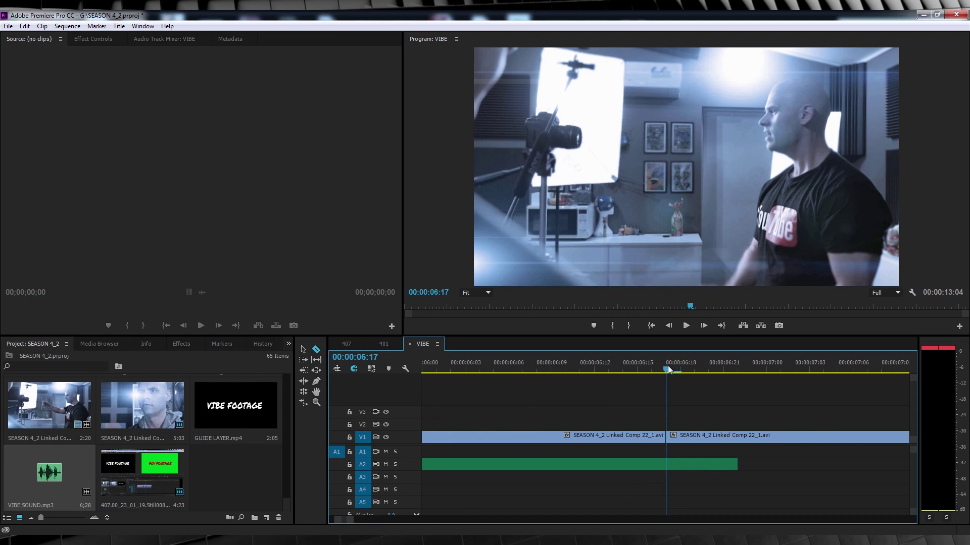
left_click_drag(668, 370, 680, 370)
left_click(681, 437)
key("v")
left_click(673, 437)
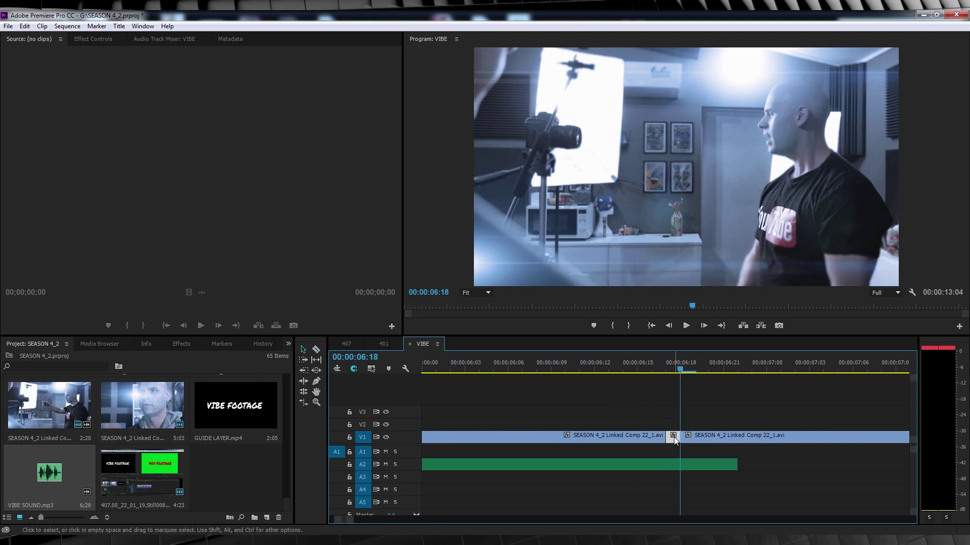
- Set that piece's Scale to 140 in Effect Controls and play back the punch-in
left_click(109, 42)
left_click(7, 80)
left_click(157, 101)
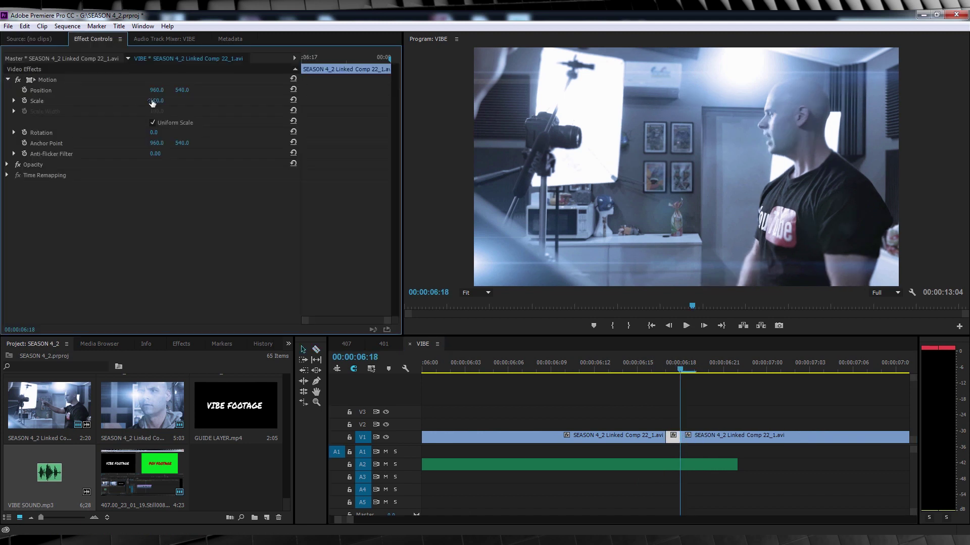
type("140")
key("Return")
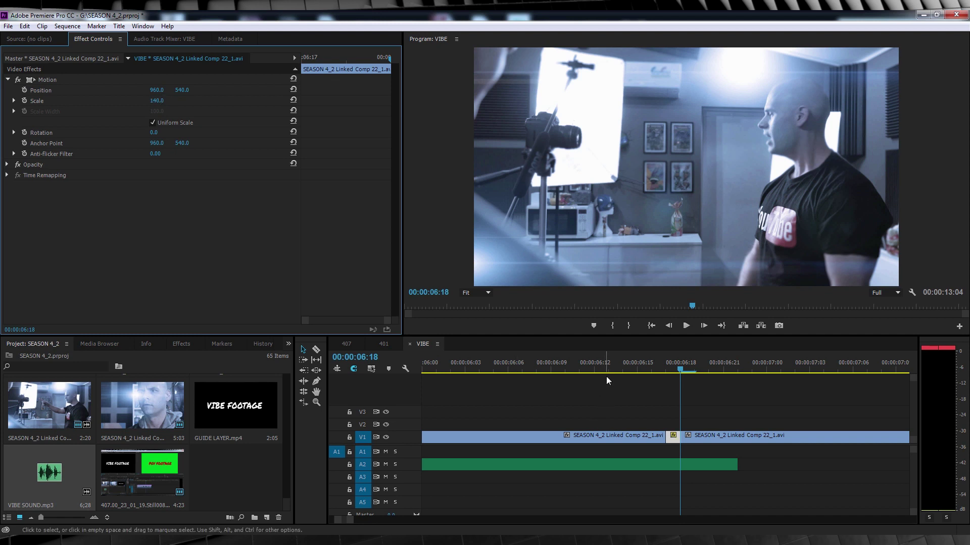
left_click(590, 361)
key("space")
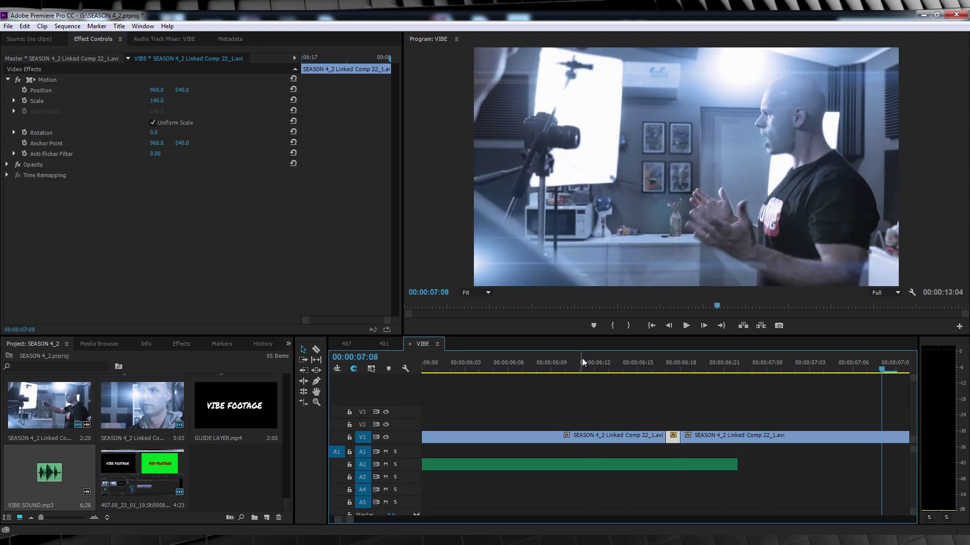
key("space")
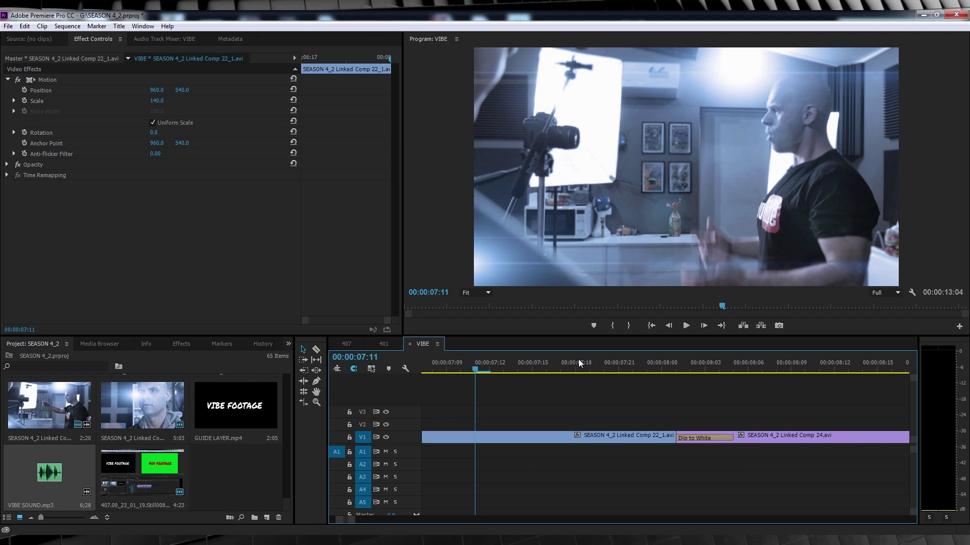